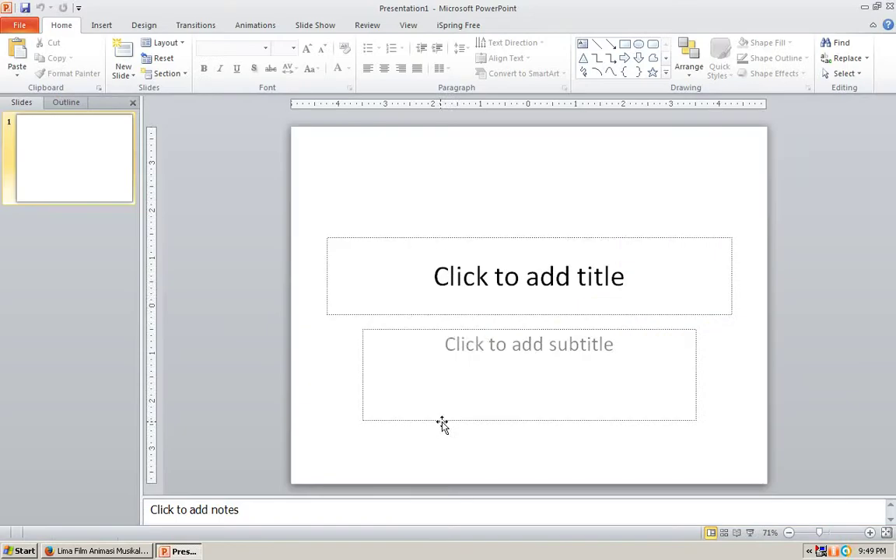
Step: Cut the title and subtitle placeholders off the slide
{"action": "left_click", "coordinate": [470, 236]}
{"action": "right_click", "coordinate": [471, 236]}
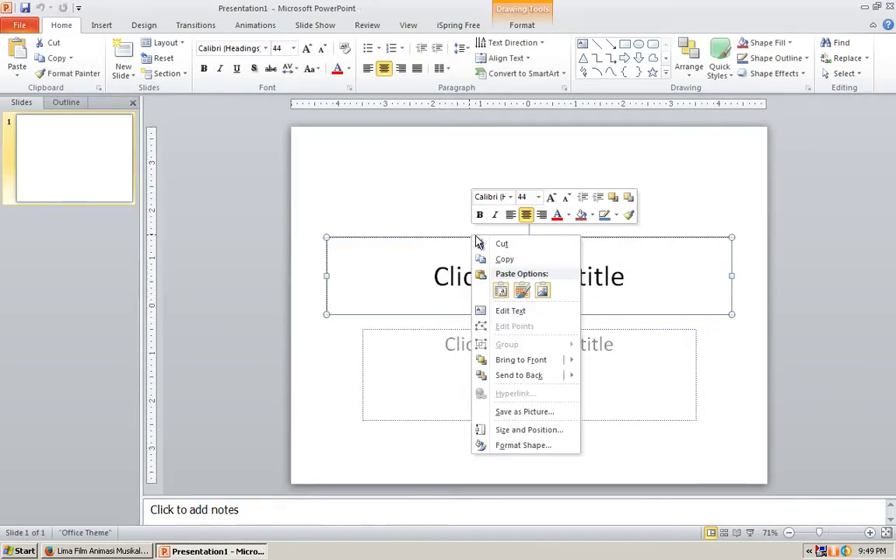
{"action": "left_click", "coordinate": [486, 244]}
{"action": "left_click", "coordinate": [490, 330]}
{"action": "right_click", "coordinate": [491, 330]}
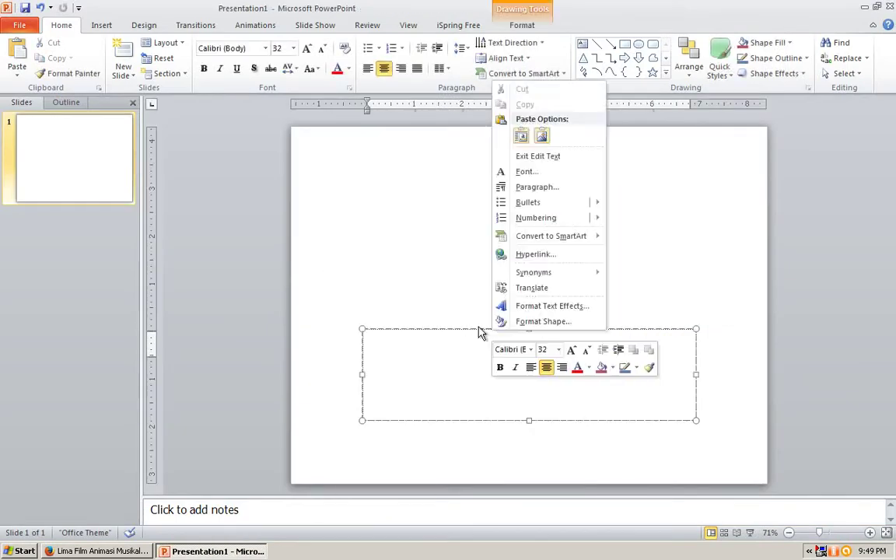
{"action": "right_click", "coordinate": [480, 329]}
{"action": "left_click", "coordinate": [536, 120]}
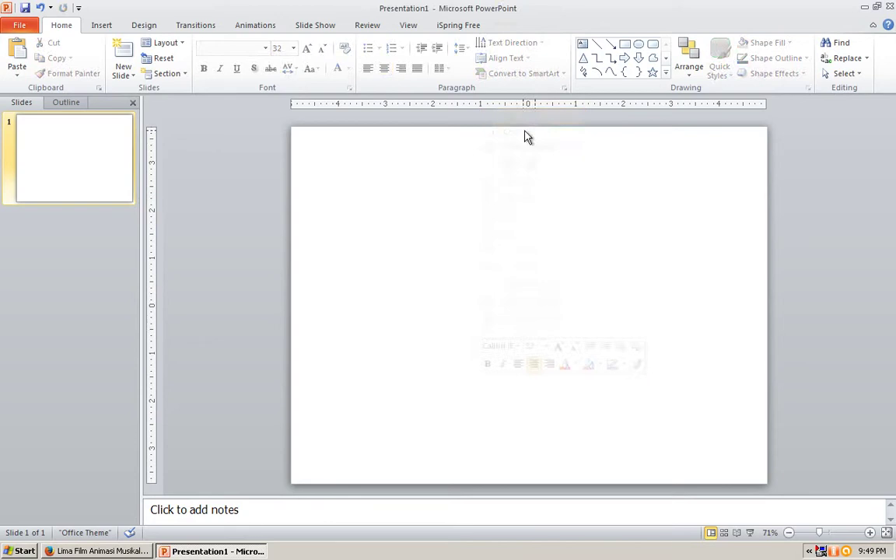
Step: Give all slides a solid black background fill
{"action": "right_click", "coordinate": [505, 156]}
{"action": "left_click", "coordinate": [558, 315]}
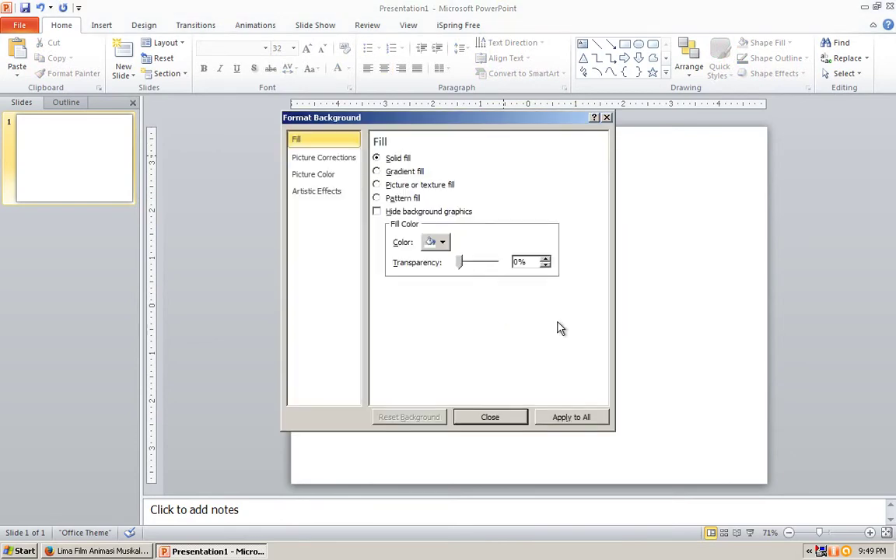
{"action": "left_click", "coordinate": [440, 241]}
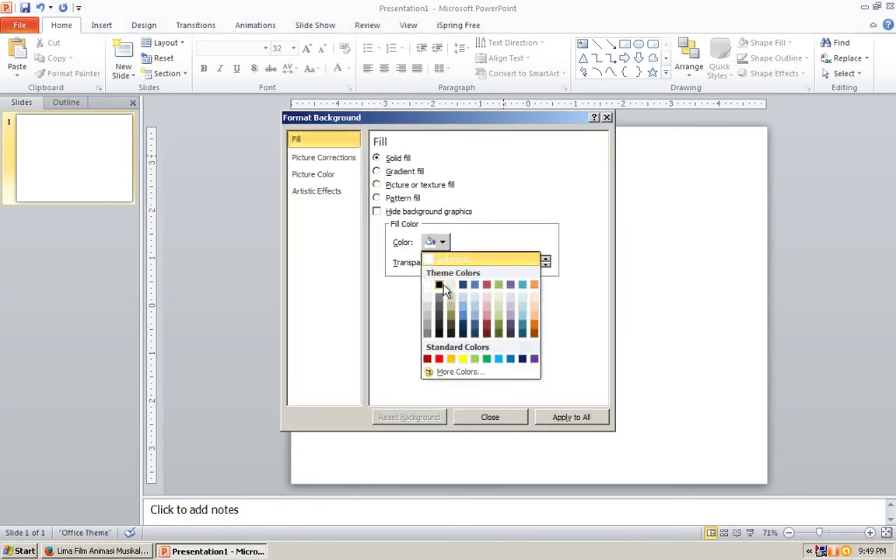
{"action": "left_click", "coordinate": [439, 284]}
{"action": "left_click", "coordinate": [556, 420]}
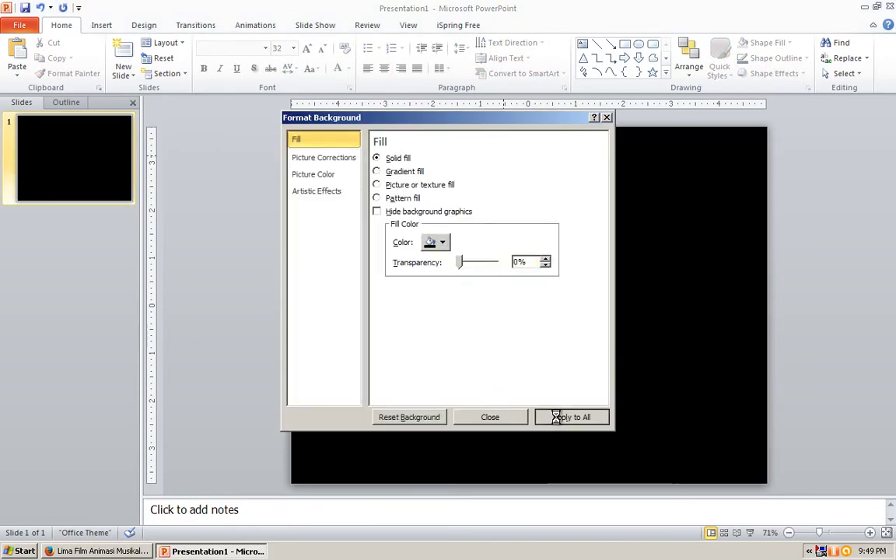
{"action": "left_click", "coordinate": [496, 421]}
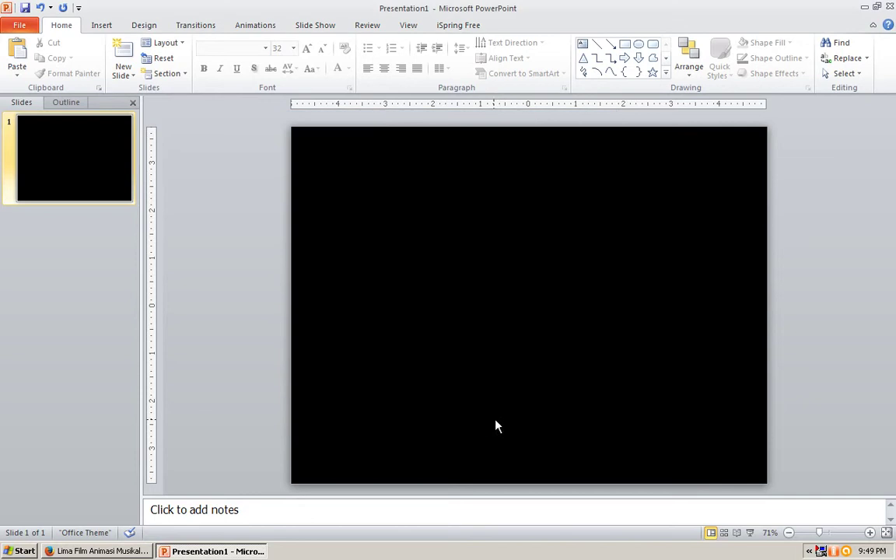
Step: Draw a small 4-Point Star in the upper left of the slide
{"action": "left_click", "coordinate": [106, 25]}
{"action": "left_click", "coordinate": [195, 70]}
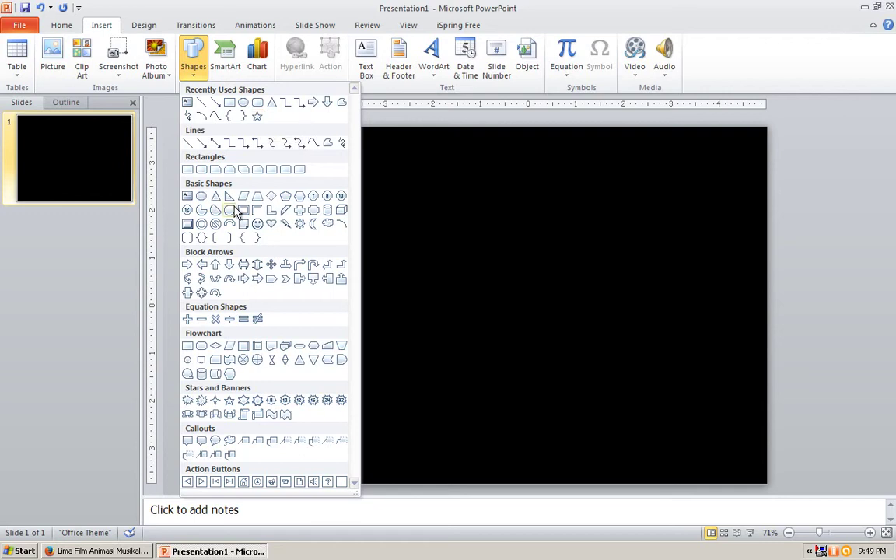
{"action": "left_click", "coordinate": [215, 401]}
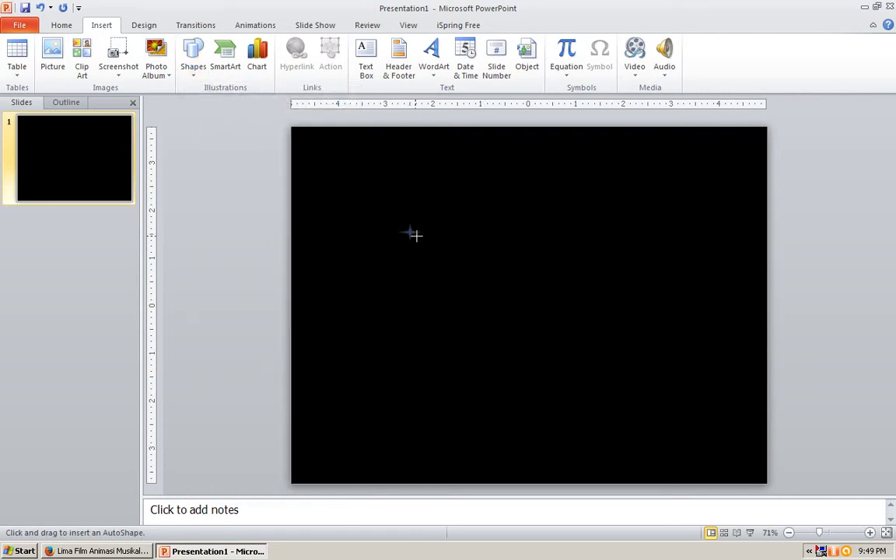
{"action": "mouse_move", "coordinate": [406, 228]}
{"action": "left_mouse_down"}
{"action": "mouse_move", "coordinate": [416, 238]}
{"action": "mouse_move", "coordinate": [398, 204]}
{"action": "left_mouse_up"}
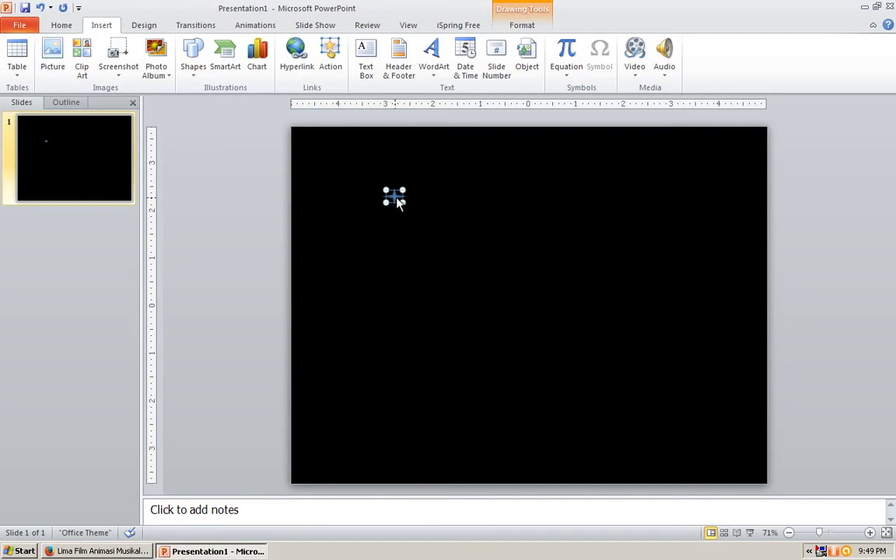
Step: Draw a small 5-Point Star just above the four-pointed star
{"action": "left_click", "coordinate": [193, 58]}
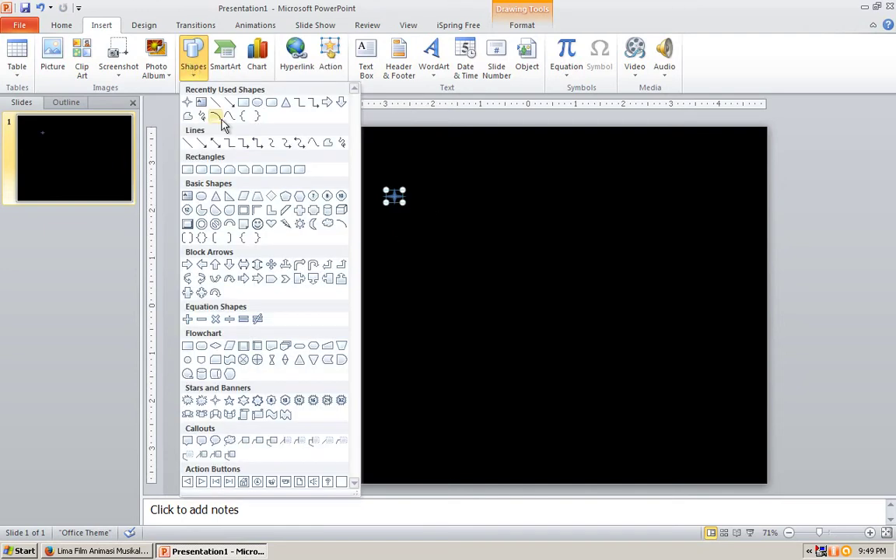
{"action": "left_click", "coordinate": [228, 400]}
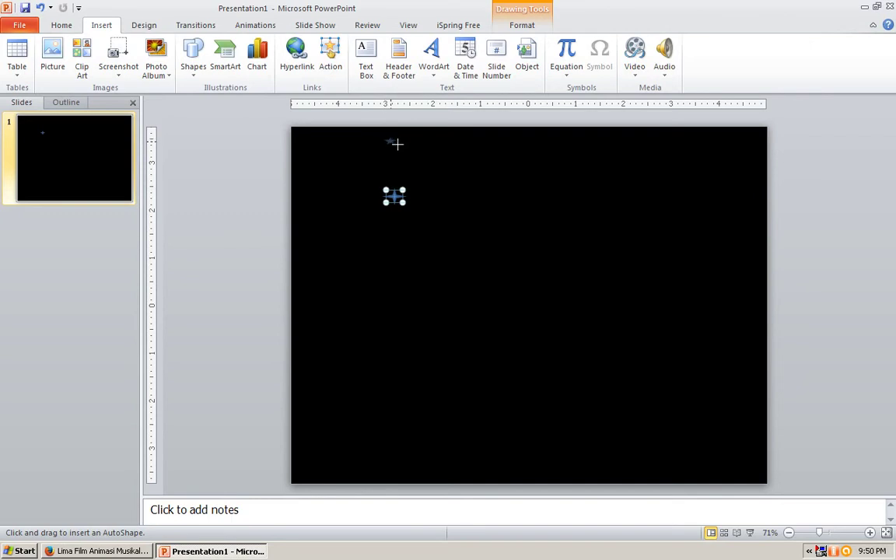
{"action": "left_click_drag", "start_coordinate": [398, 147], "coordinate": [398, 149]}
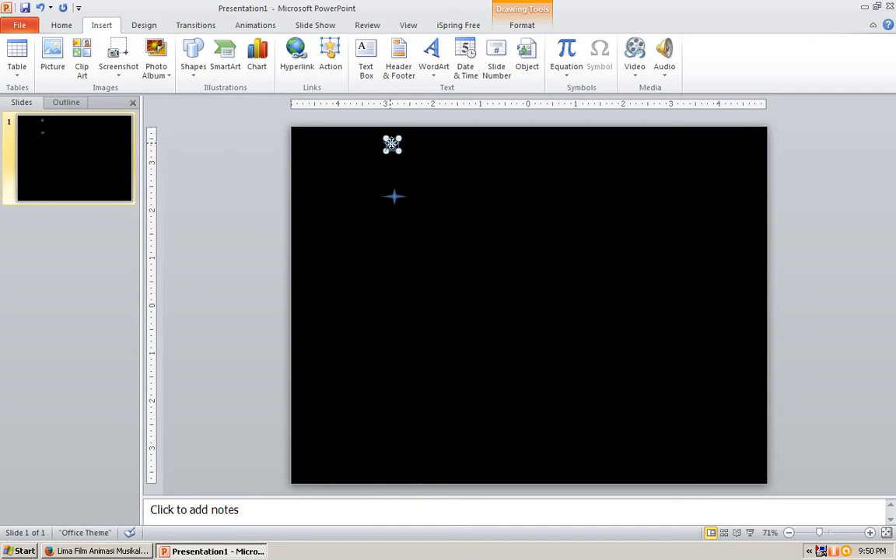
Step: Copy the five-pointed star and paste two copies, placing them to its right
{"action": "left_click_drag", "start_coordinate": [392, 144], "coordinate": [389, 146]}
{"action": "right_click", "coordinate": [390, 144]}
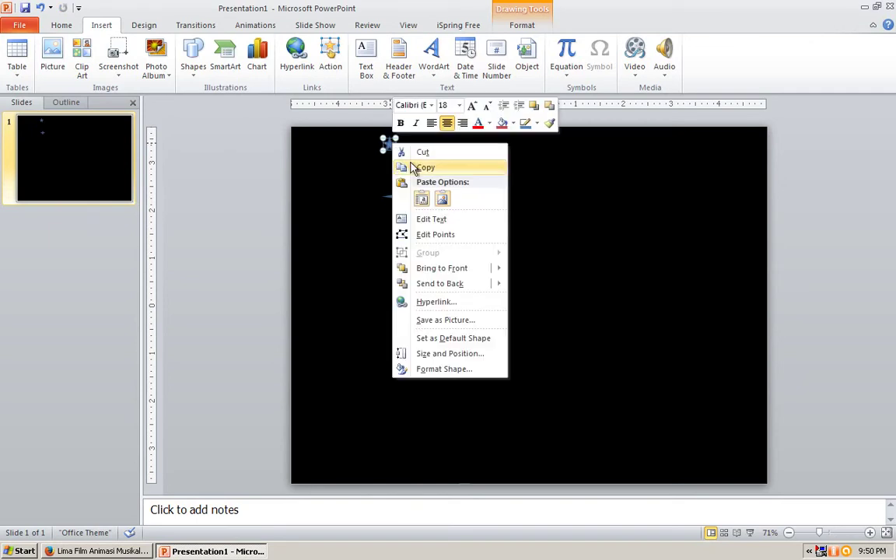
{"action": "left_click", "coordinate": [410, 109]}
{"action": "right_click", "coordinate": [437, 162]}
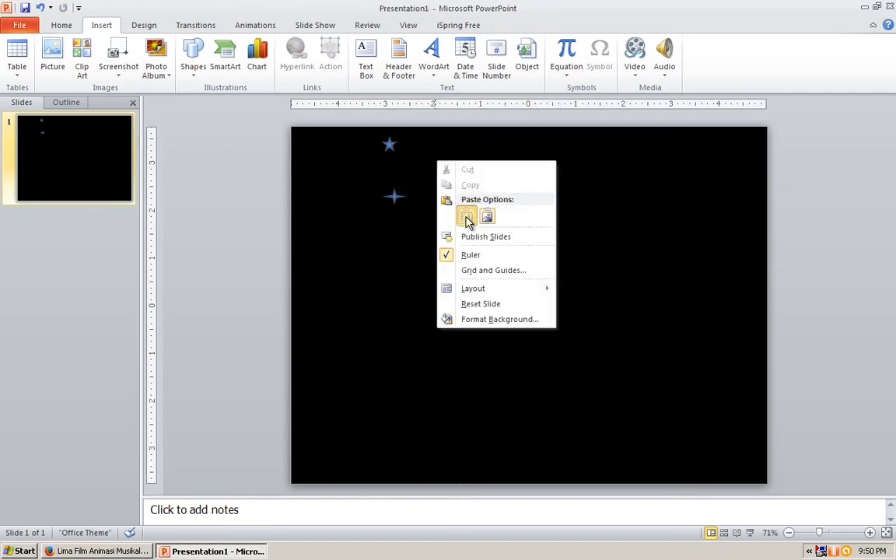
{"action": "left_click", "coordinate": [466, 216]}
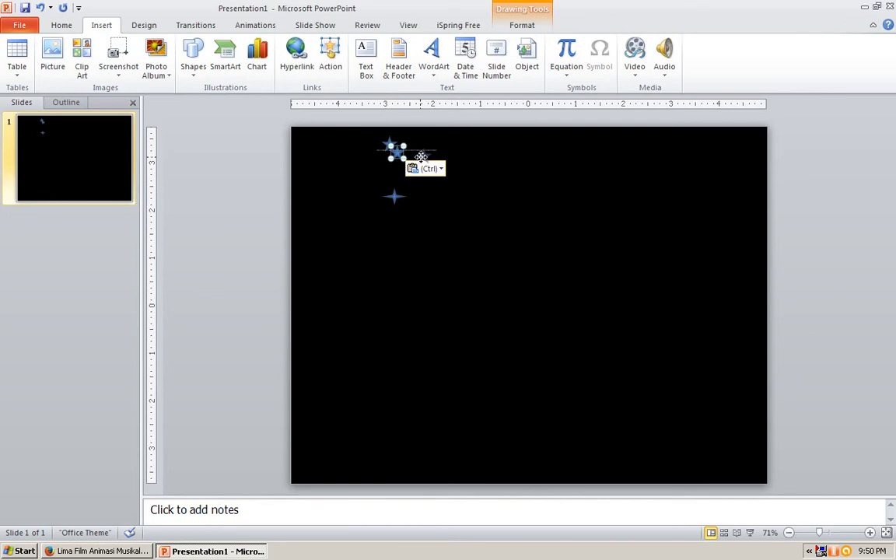
{"action": "left_click_drag", "start_coordinate": [414, 161], "coordinate": [434, 166]}
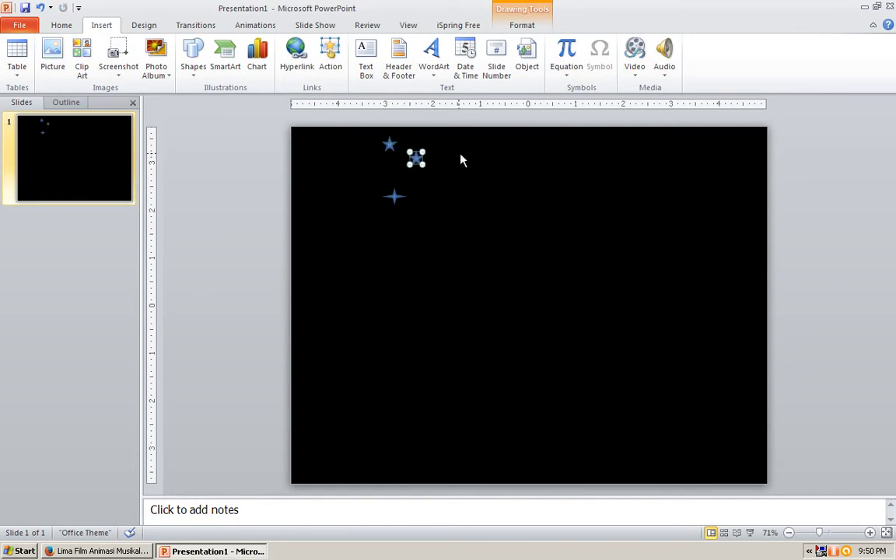
{"action": "right_click", "coordinate": [461, 154]}
{"action": "left_click", "coordinate": [490, 211]}
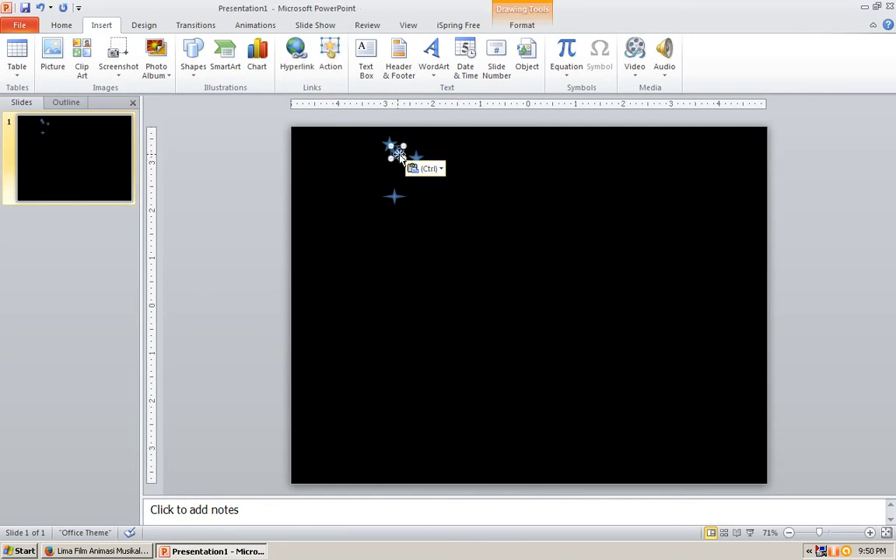
{"action": "left_click_drag", "start_coordinate": [441, 147], "coordinate": [439, 144]}
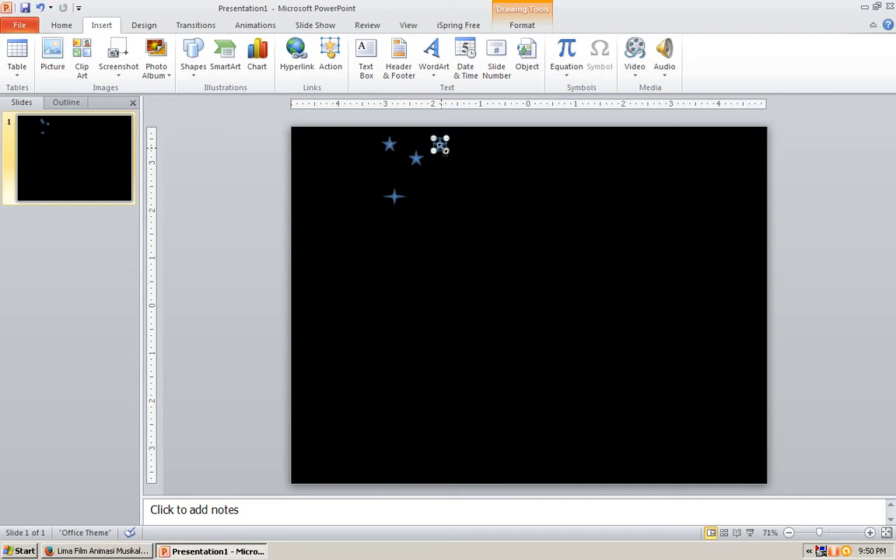
Step: Paste two more star copies, placing one at the row's left, and align the right-most star
{"action": "right_click", "coordinate": [462, 168]}
{"action": "left_click", "coordinate": [491, 224]}
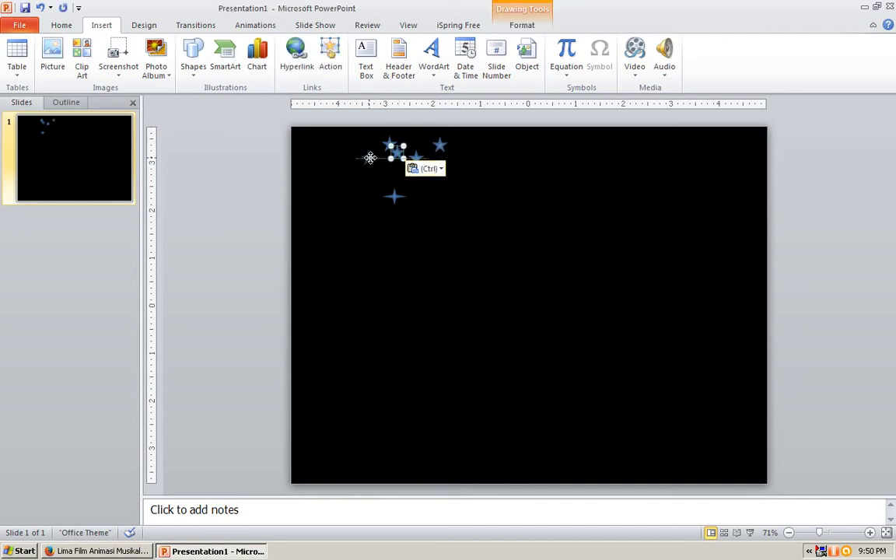
{"action": "mouse_move", "coordinate": [396, 151]}
{"action": "left_mouse_down"}
{"action": "mouse_move", "coordinate": [370, 158]}
{"action": "mouse_move", "coordinate": [345, 147]}
{"action": "left_mouse_up"}
{"action": "right_click", "coordinate": [458, 194]}
{"action": "left_click", "coordinate": [461, 244]}
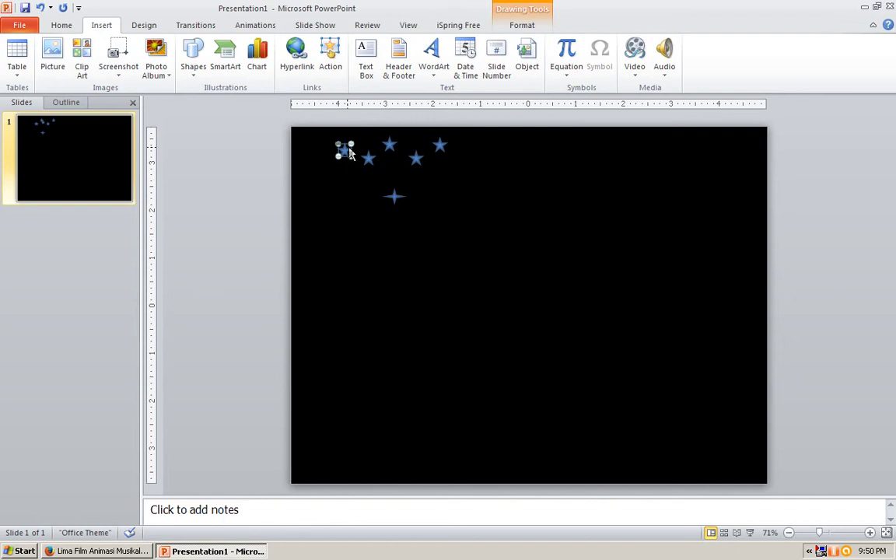
{"action": "left_click", "coordinate": [441, 146]}
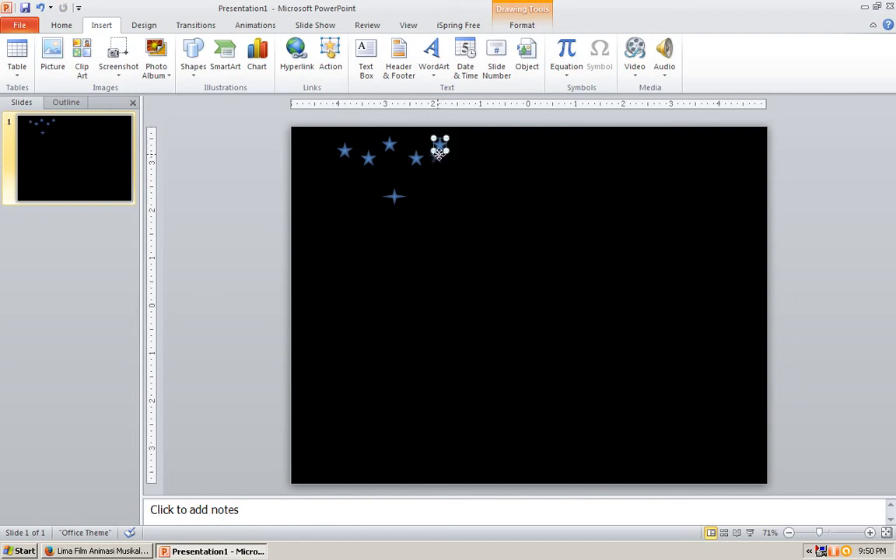
{"action": "left_click_drag", "start_coordinate": [439, 154], "coordinate": [437, 148]}
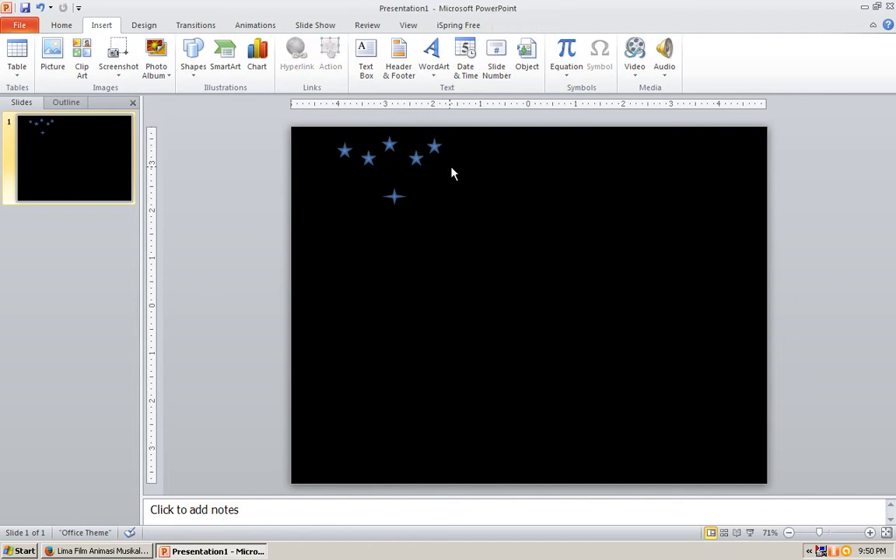
Step: Paste two more star copies, placing them at the top edge and the top-left corner
{"action": "right_click", "coordinate": [435, 145]}
{"action": "left_click", "coordinate": [467, 168]}
{"action": "right_click", "coordinate": [458, 171]}
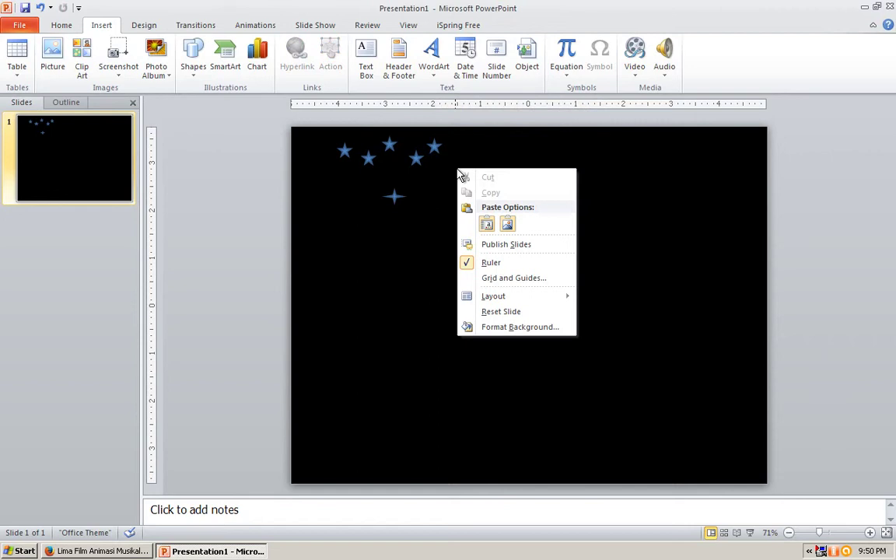
{"action": "left_click", "coordinate": [485, 224]}
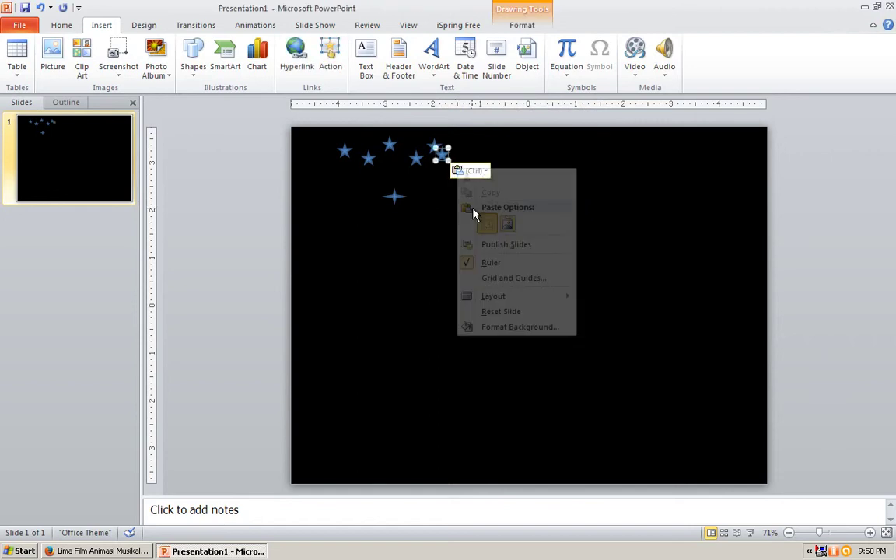
{"action": "left_click_drag", "start_coordinate": [443, 149], "coordinate": [454, 136]}
{"action": "right_click", "coordinate": [454, 136]}
{"action": "right_click", "coordinate": [474, 168]}
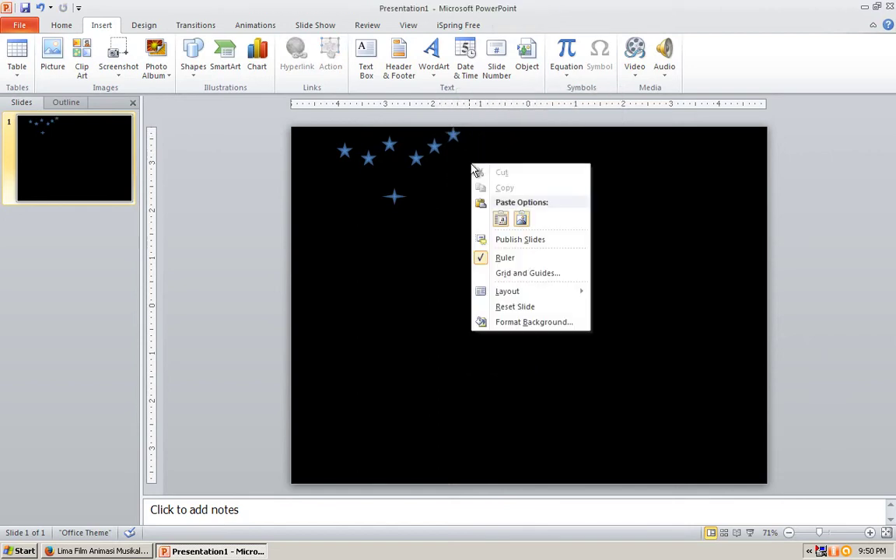
{"action": "left_click", "coordinate": [500, 219]}
{"action": "left_click_drag", "start_coordinate": [461, 143], "coordinate": [330, 136]}
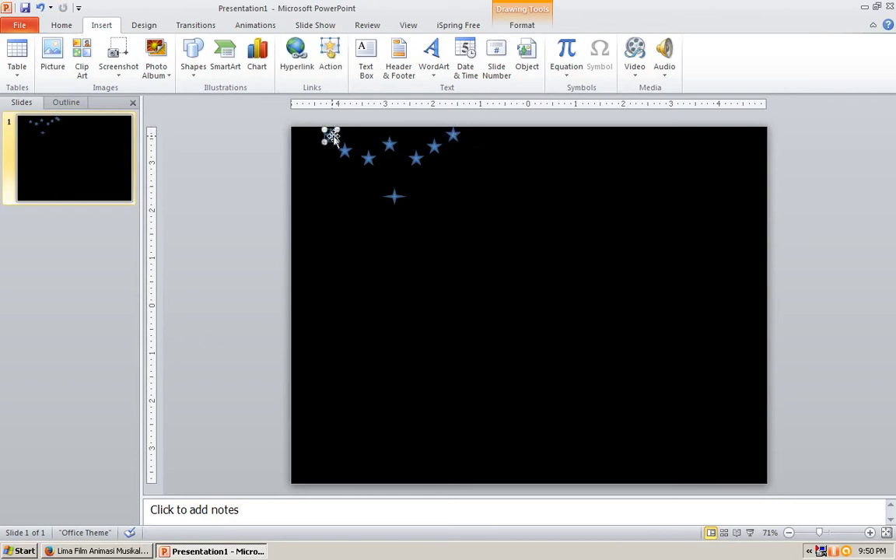
Step: Nudge the second star into place and copy another star from the row
{"action": "left_click", "coordinate": [346, 151]}
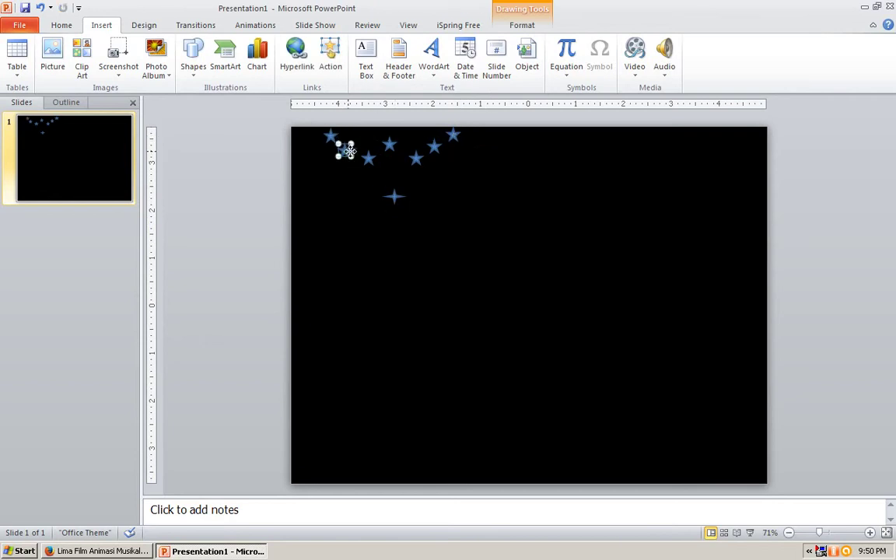
{"action": "left_click_drag", "start_coordinate": [352, 153], "coordinate": [357, 155]}
{"action": "left_click", "coordinate": [331, 136]}
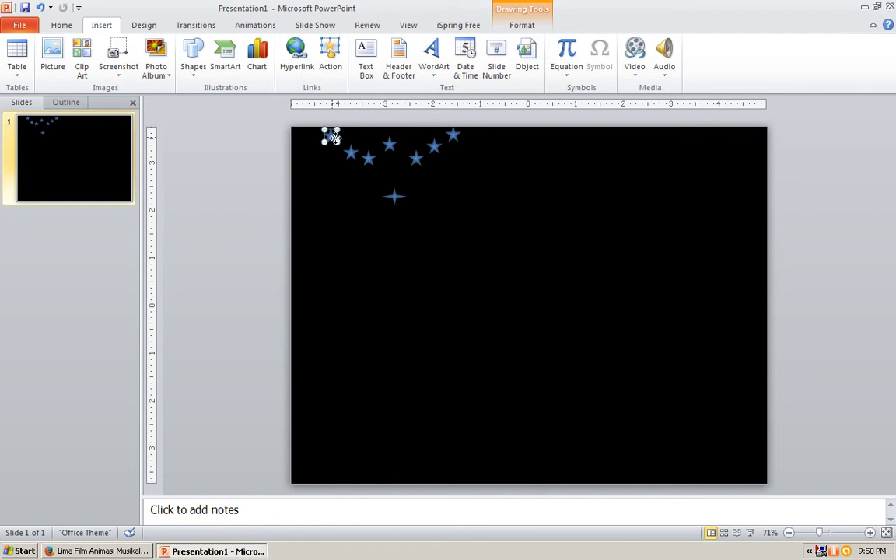
{"action": "left_click", "coordinate": [445, 200]}
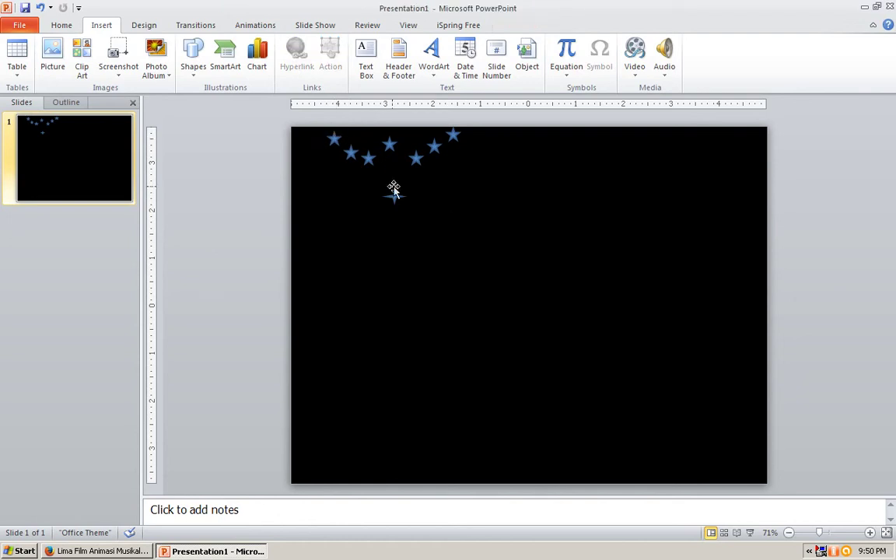
{"action": "left_click", "coordinate": [352, 156]}
{"action": "right_click", "coordinate": [414, 158]}
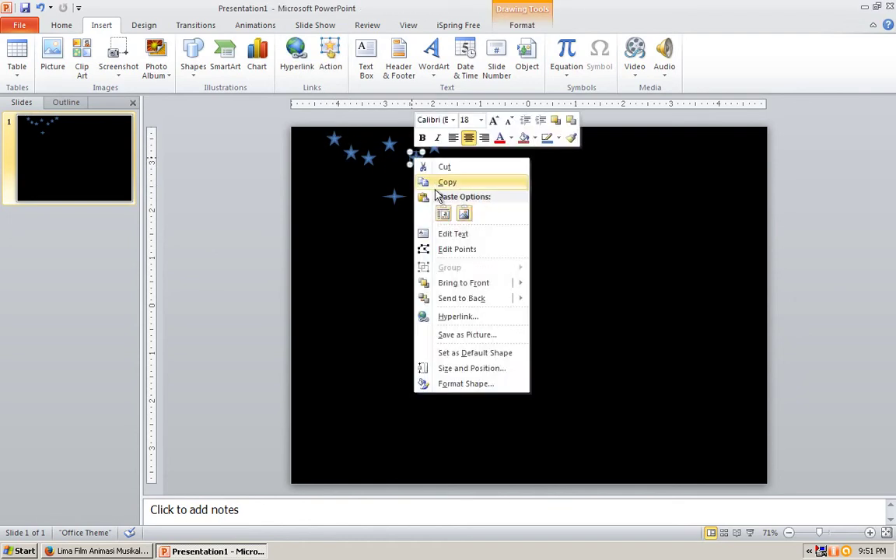
{"action": "left_click", "coordinate": [441, 182]}
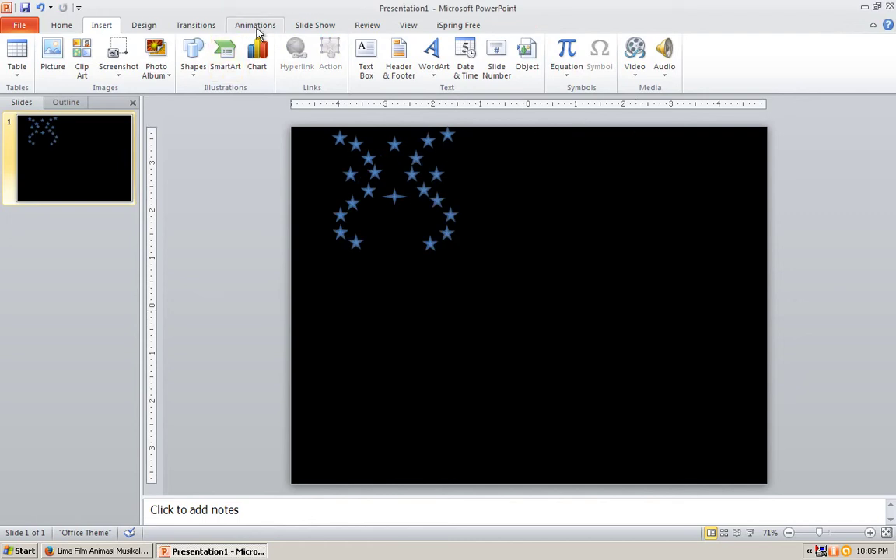
Step: Apply the Fly In entrance to the four-point star in the letter's middle
{"action": "left_click", "coordinate": [256, 26]}
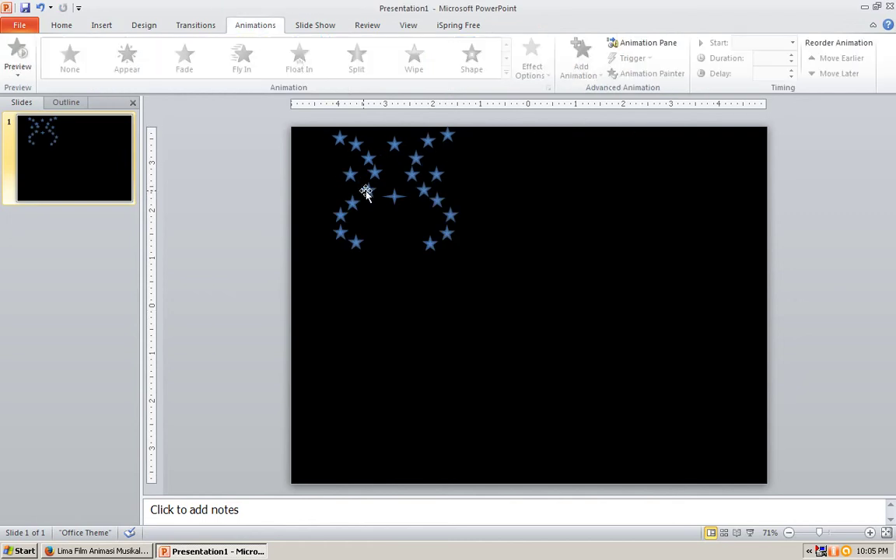
{"action": "left_click", "coordinate": [396, 198]}
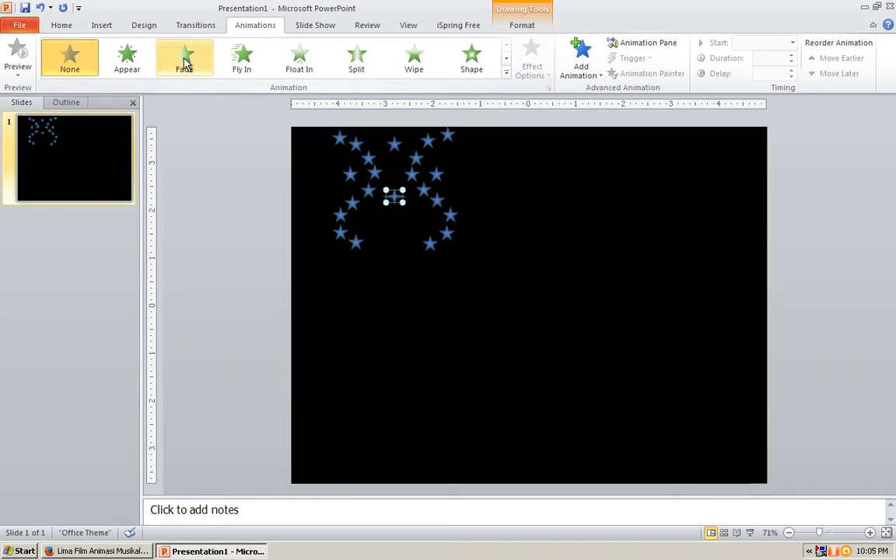
{"action": "left_click", "coordinate": [224, 62]}
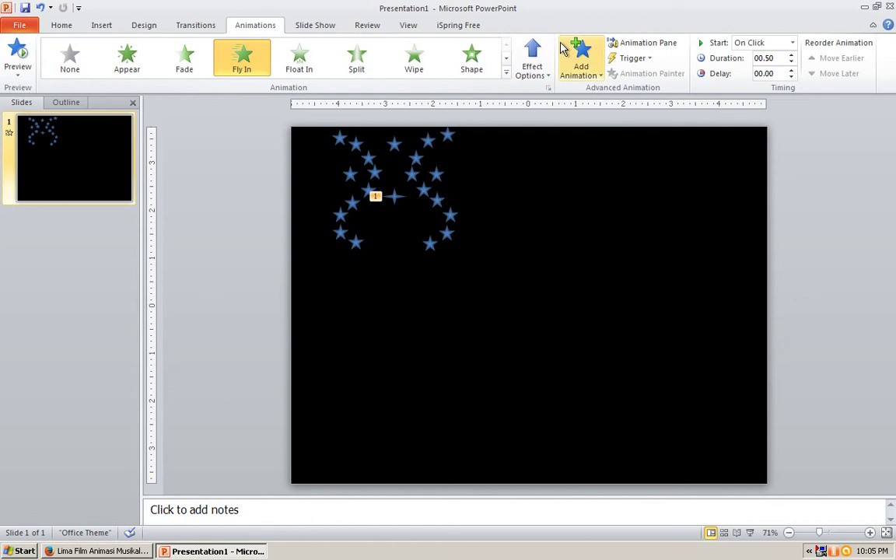
Step: Add a Float Out exit with the Float Up direction to the same star
{"action": "left_click", "coordinate": [637, 43]}
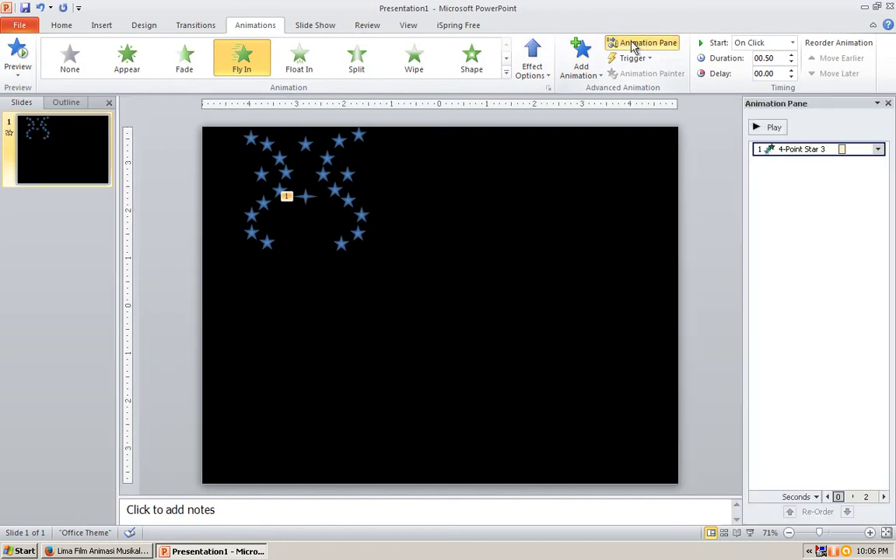
{"action": "left_click", "coordinate": [591, 77]}
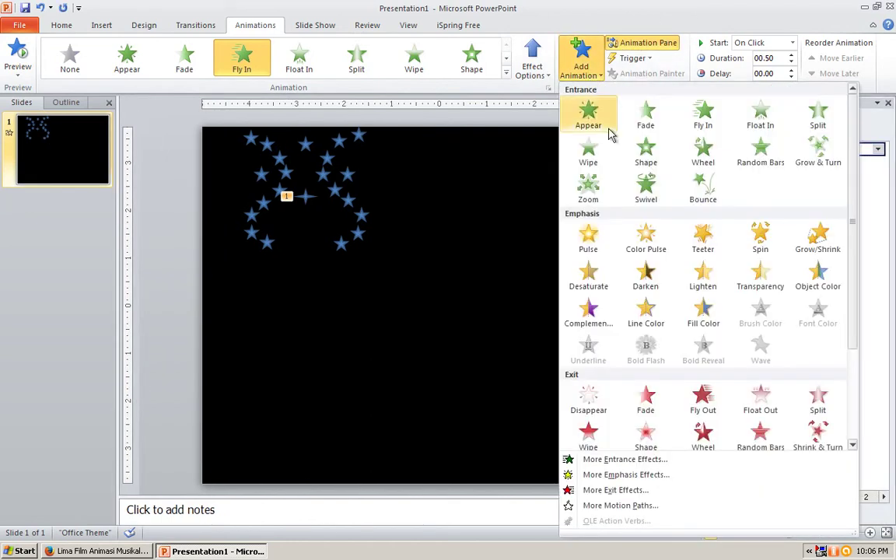
{"action": "left_click", "coordinate": [758, 401]}
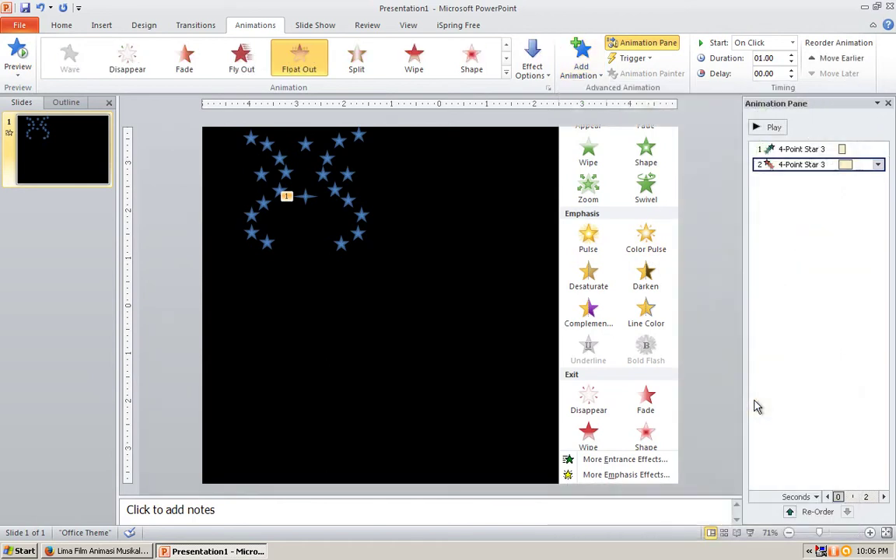
{"action": "left_click", "coordinate": [537, 67]}
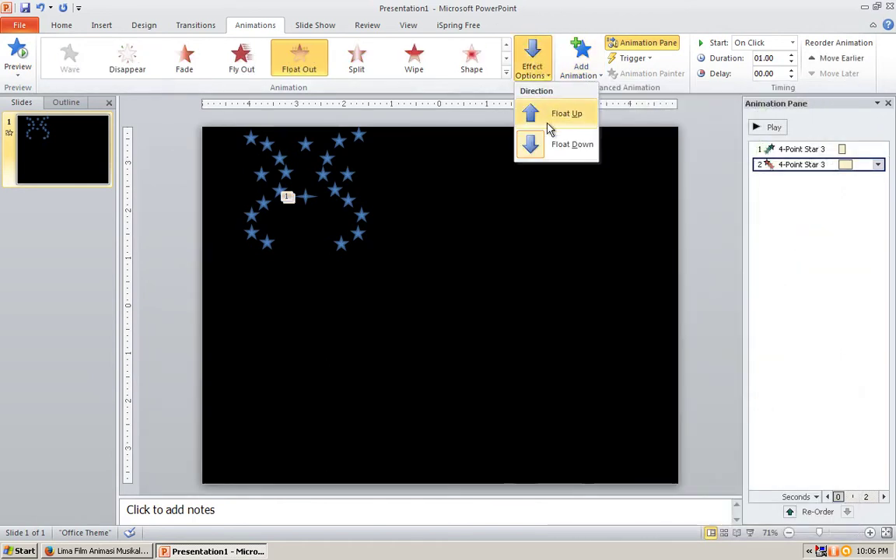
{"action": "left_click", "coordinate": [547, 120]}
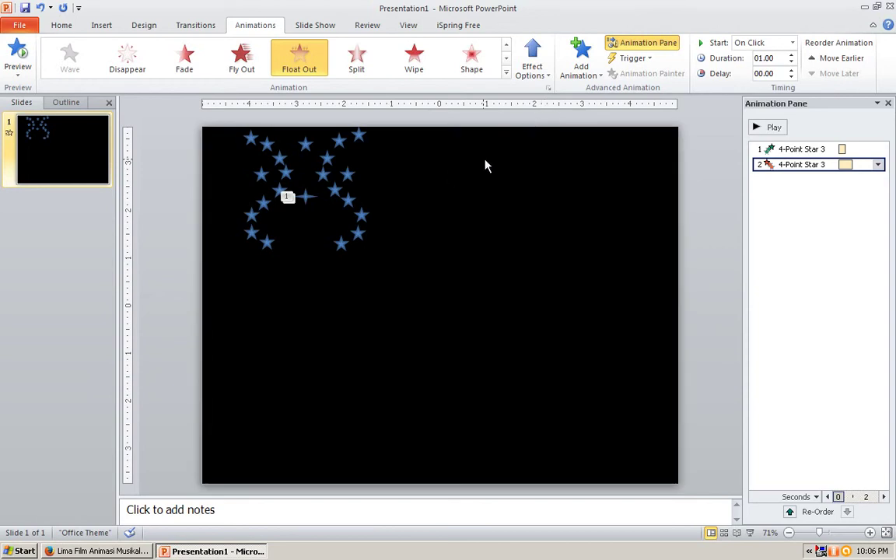
{"action": "left_click", "coordinate": [305, 144]}
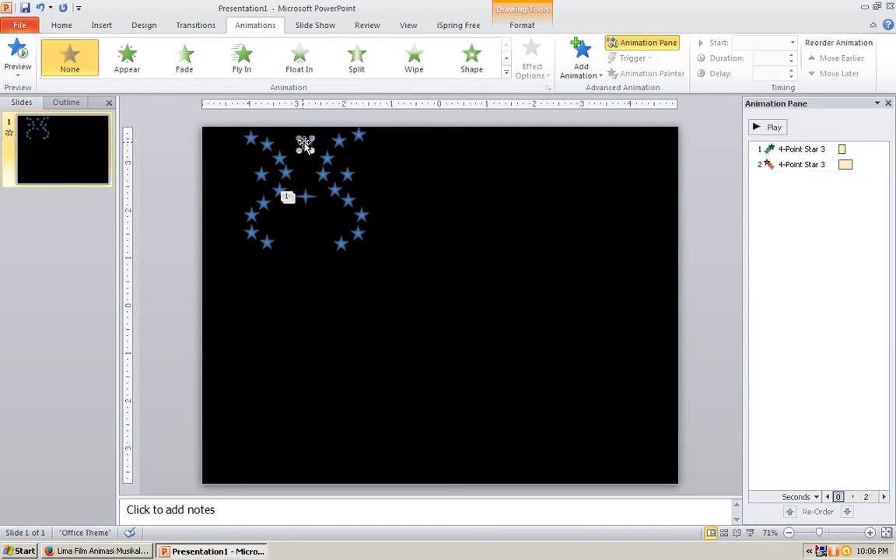
Step: Apply Fade to the first group of four stars at the top of the letter
{"action": "left_click", "coordinate": [326, 163], "text": "shift"}
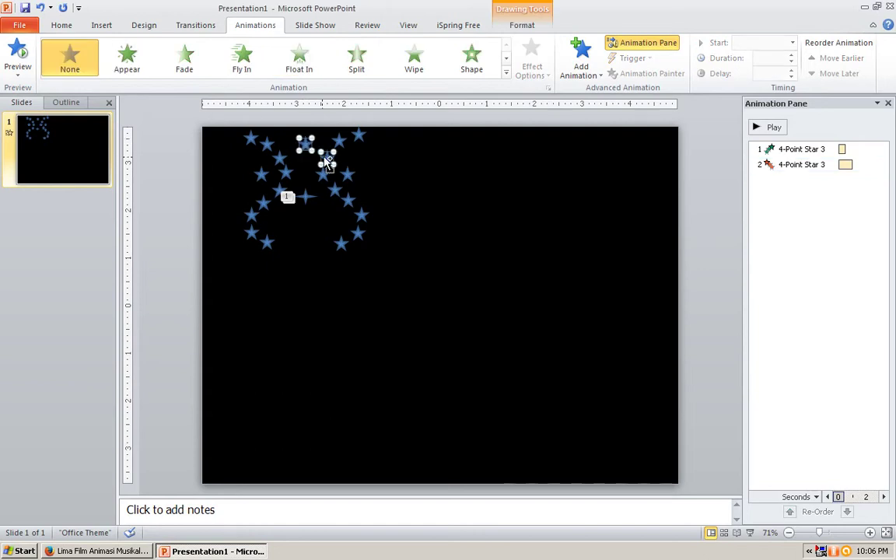
{"action": "left_click", "coordinate": [280, 167], "text": "shift"}
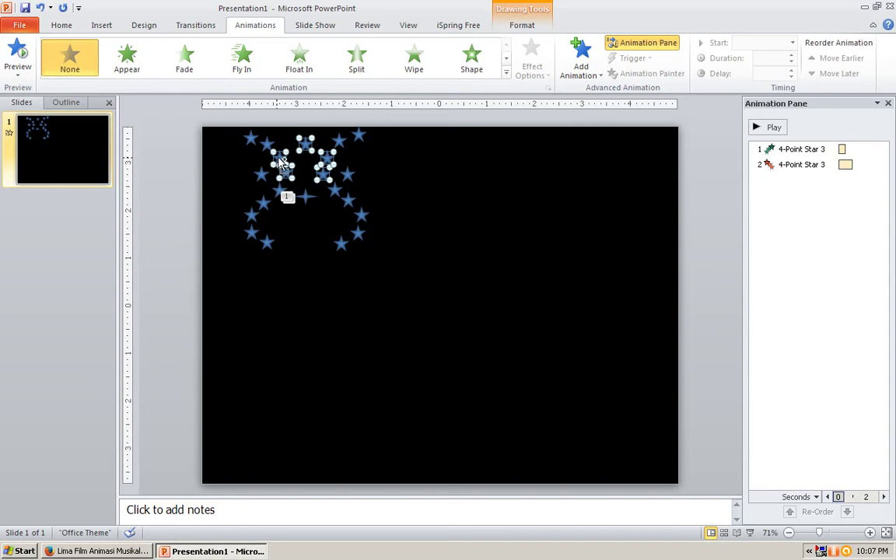
{"action": "left_click", "coordinate": [280, 161], "text": "shift"}
{"action": "left_click", "coordinate": [187, 59]}
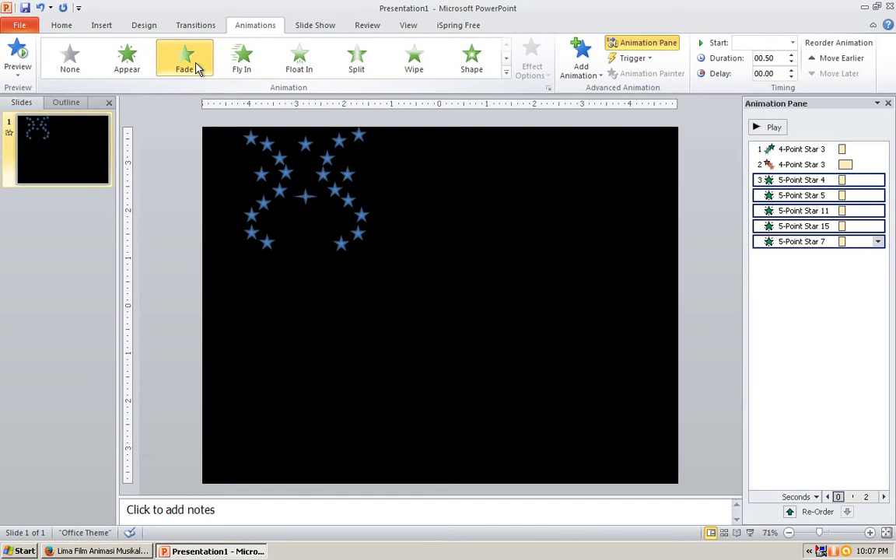
Step: Select the next group of five stars
{"action": "left_click", "coordinate": [260, 175]}
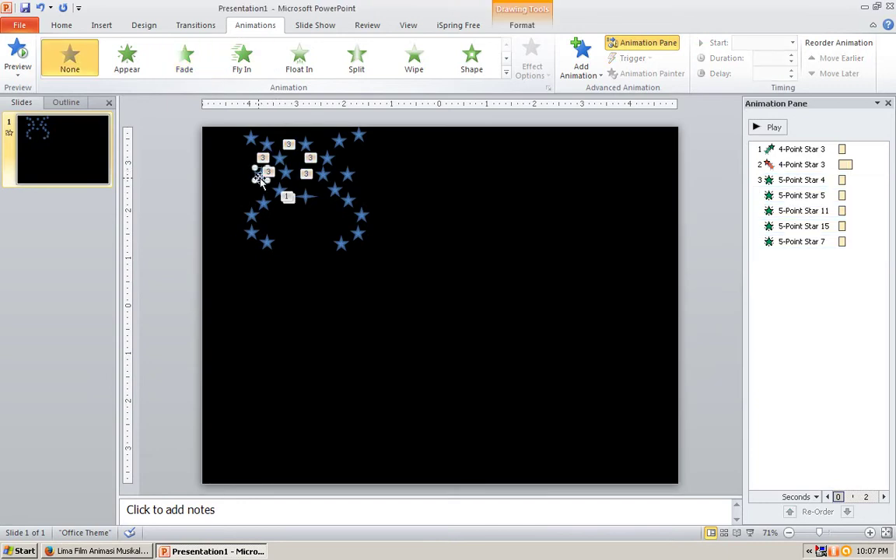
{"action": "left_click", "coordinate": [349, 176], "text": "shift"}
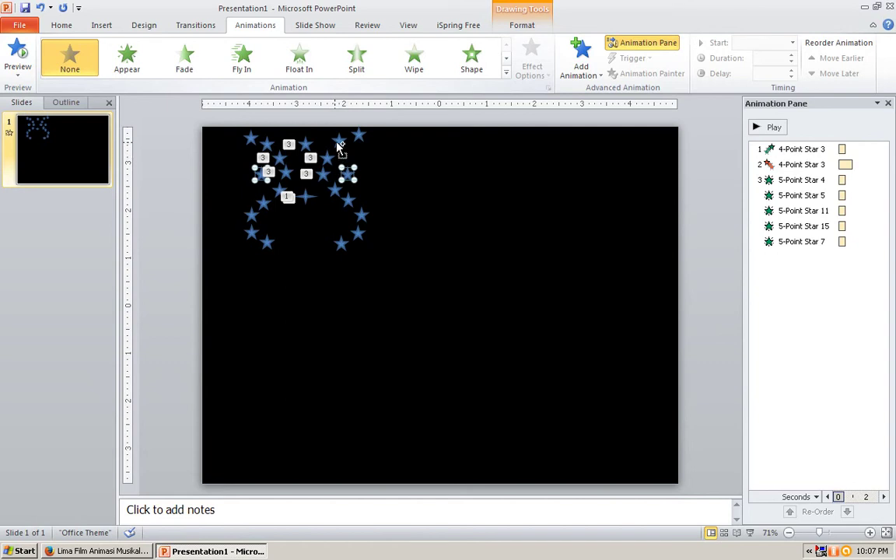
{"action": "left_click", "coordinate": [338, 141], "text": "shift"}
{"action": "left_click", "coordinate": [267, 143], "text": "shift"}
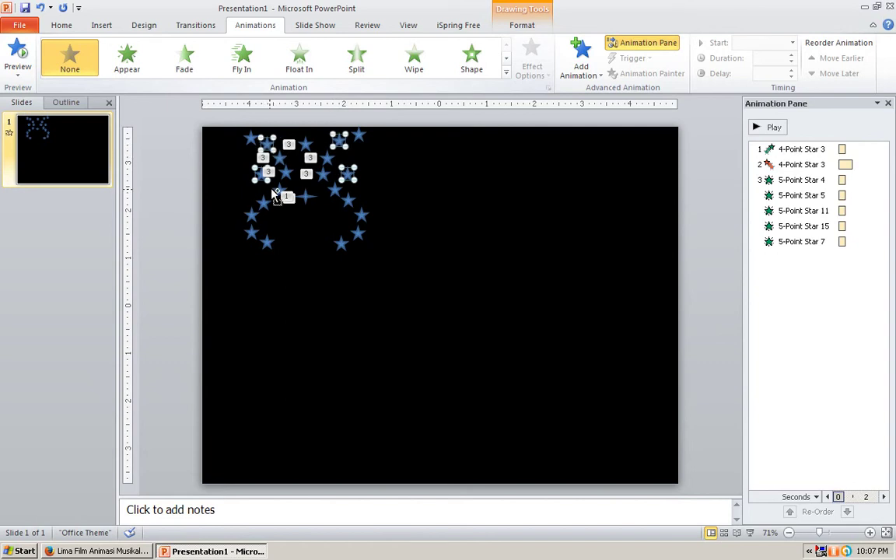
{"action": "left_click", "coordinate": [336, 191], "text": "shift"}
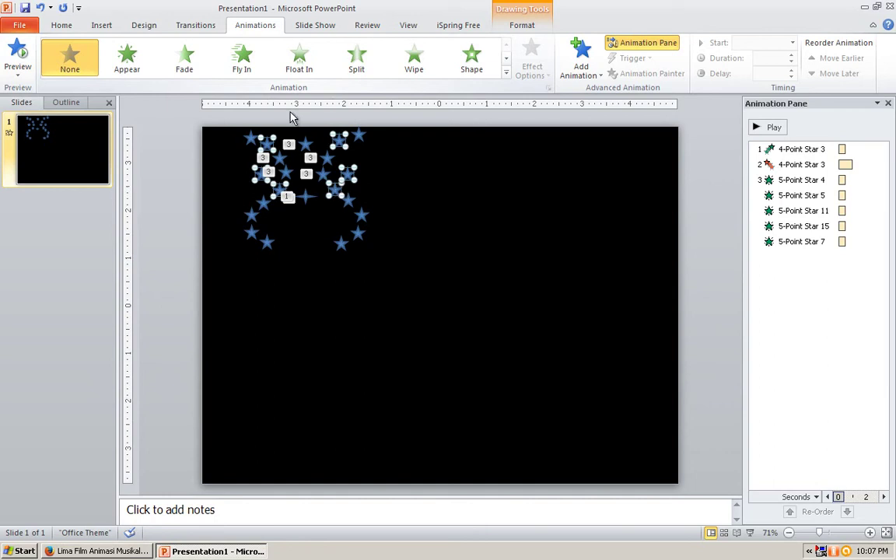
Step: Fade in that group, then select the next four stars
{"action": "left_click", "coordinate": [198, 62]}
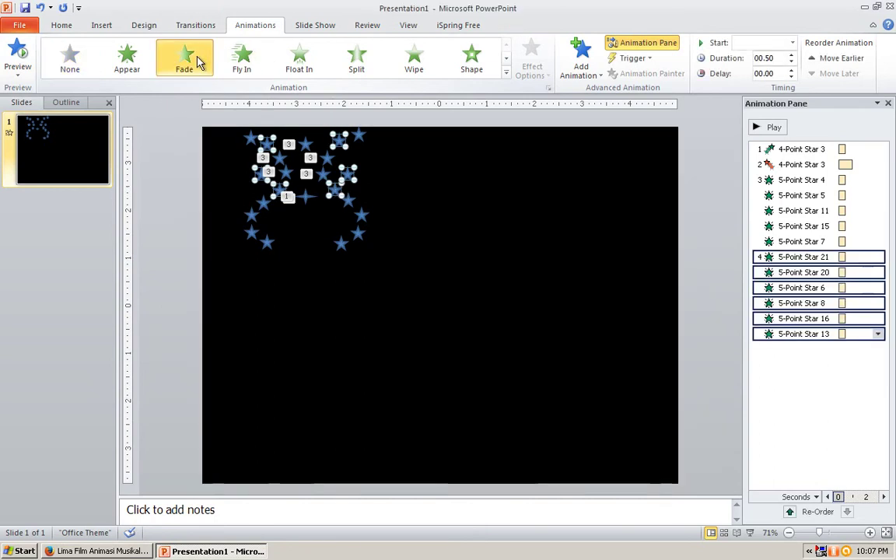
{"action": "left_click", "coordinate": [267, 203]}
{"action": "left_click", "coordinate": [266, 144], "text": "shift"}
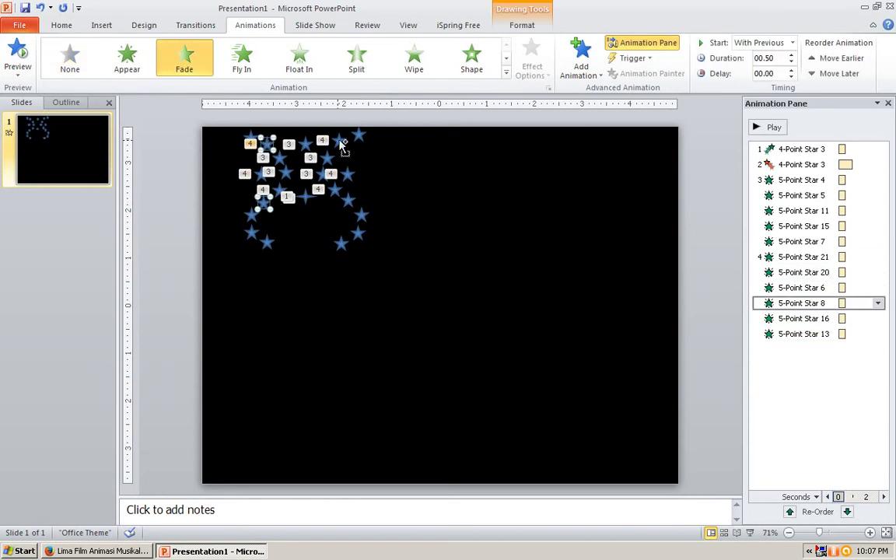
{"action": "left_click", "coordinate": [340, 141], "text": "shift"}
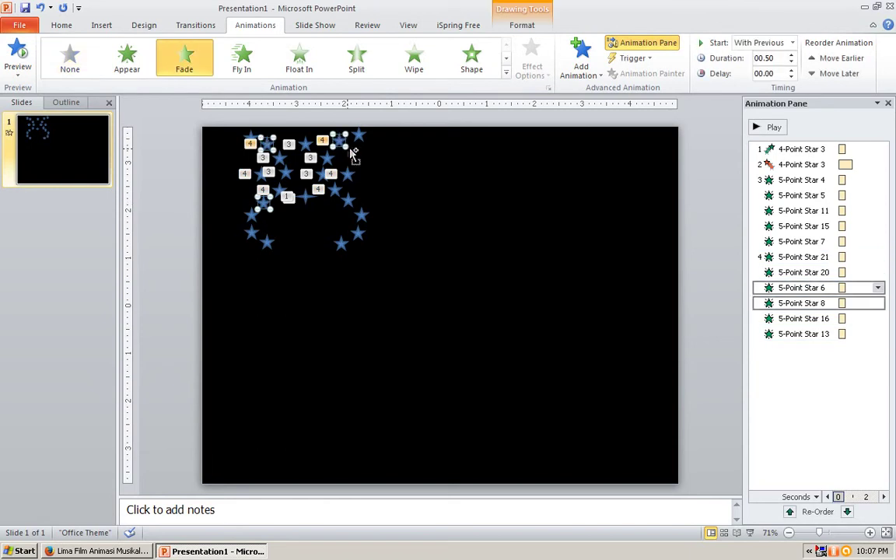
{"action": "left_click", "coordinate": [344, 197], "text": "shift"}
Step: Fade in that group as step 5, then four stars including the top ones as step 6
{"action": "left_click", "coordinate": [166, 61]}
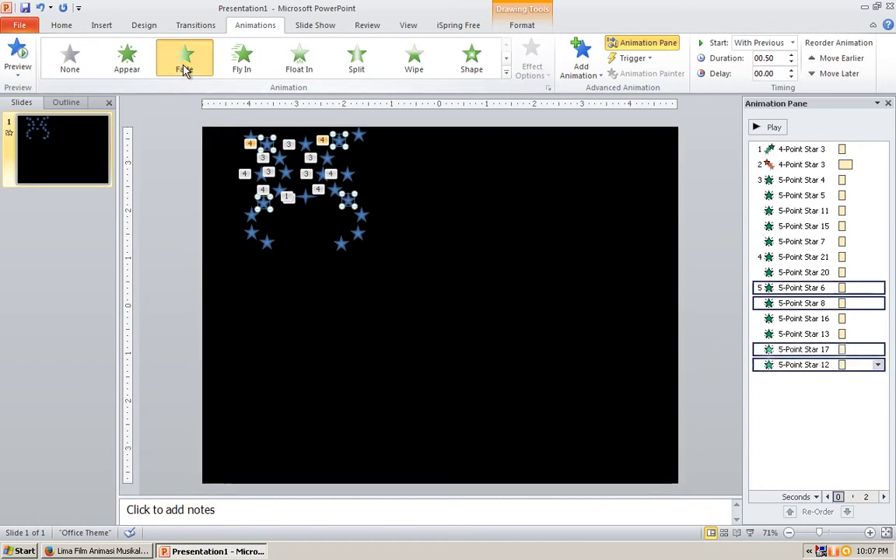
{"action": "left_click", "coordinate": [251, 210]}
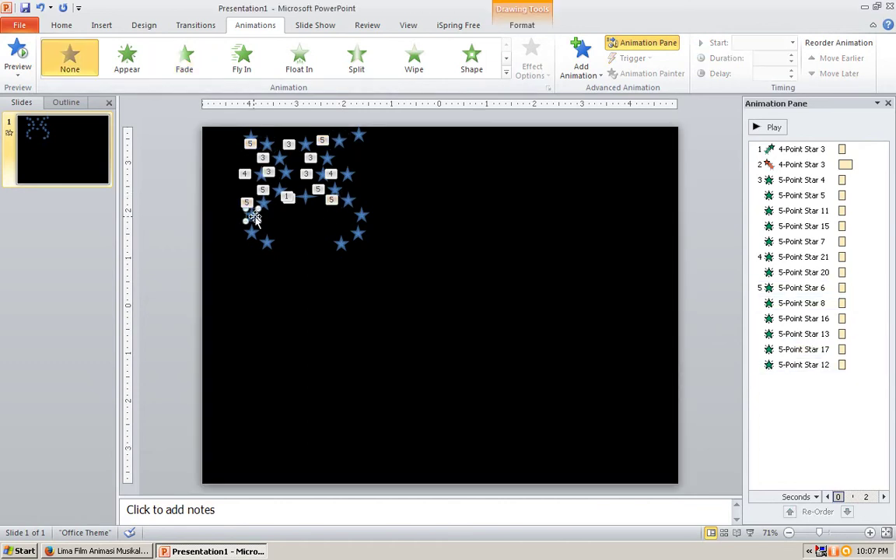
{"action": "left_click", "coordinate": [364, 216]}
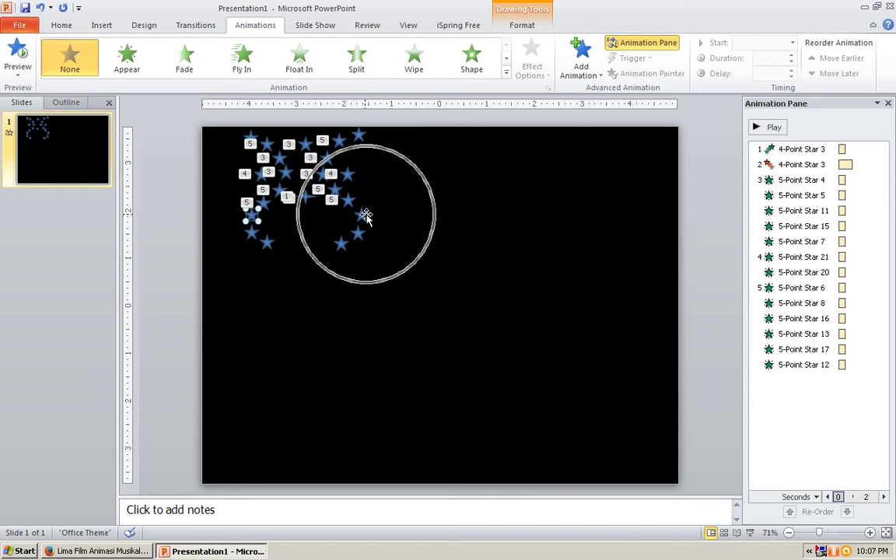
{"action": "left_click", "coordinate": [250, 212], "text": "shift"}
{"action": "left_click", "coordinate": [358, 136], "text": "shift"}
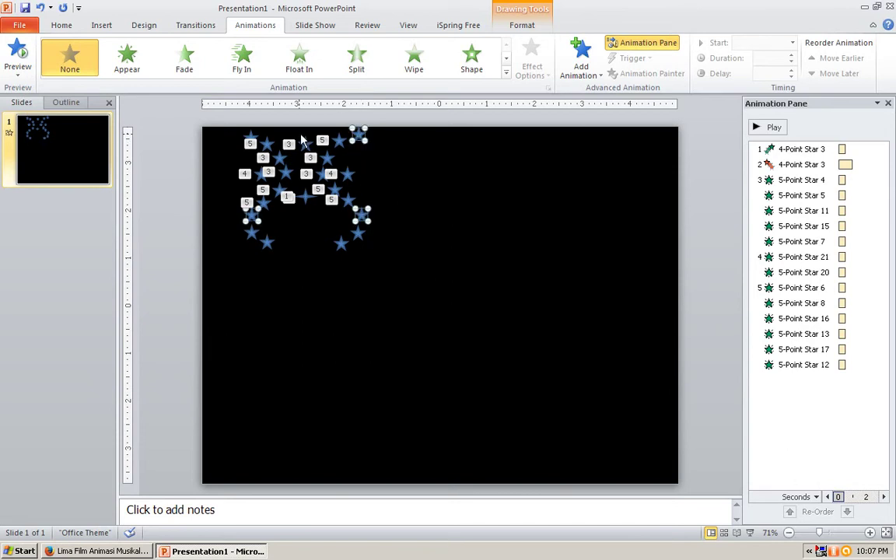
{"action": "left_click", "coordinate": [256, 139], "text": "shift"}
{"action": "left_click", "coordinate": [206, 67]}
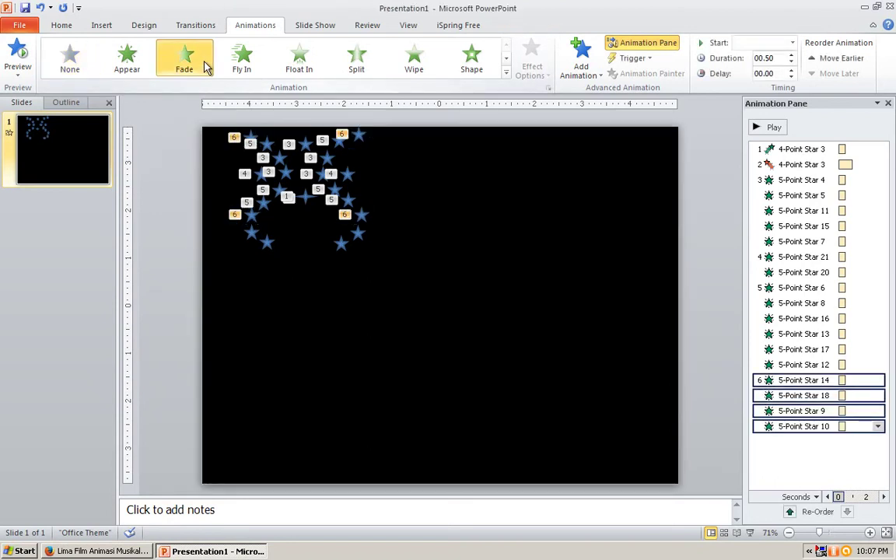
Step: Fade in the lower pair of stars as step 7 and the bottom pair as step 8
{"action": "left_click", "coordinate": [252, 231]}
{"action": "left_click", "coordinate": [357, 235], "text": "shift"}
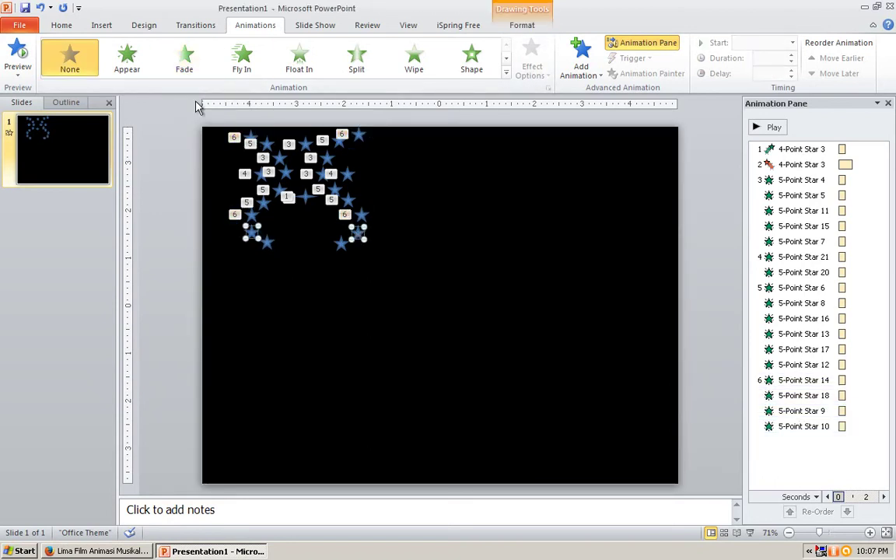
{"action": "left_click", "coordinate": [184, 56]}
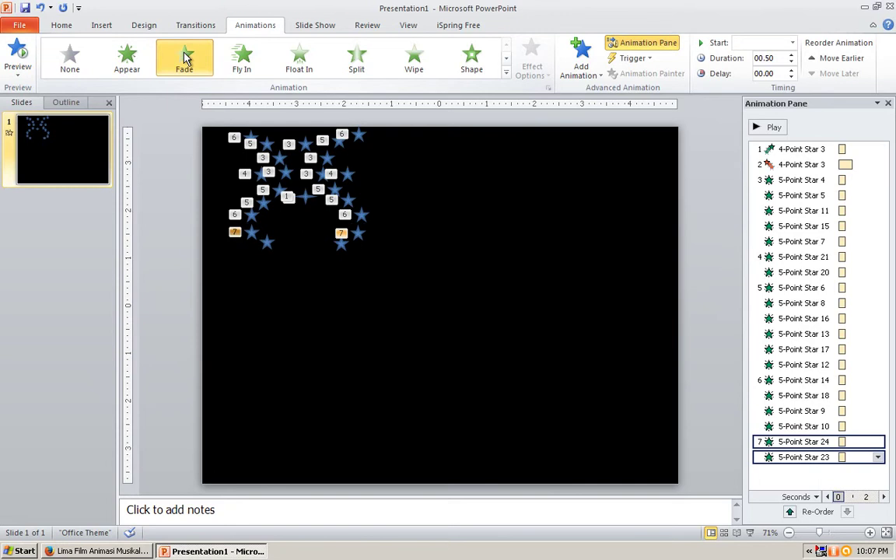
{"action": "left_click", "coordinate": [266, 242]}
{"action": "left_click", "coordinate": [342, 244], "text": "shift"}
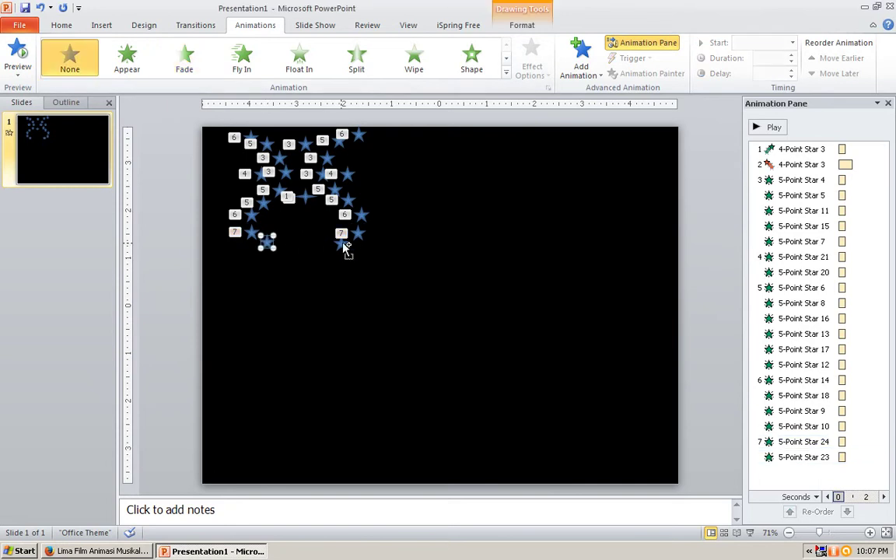
{"action": "left_click", "coordinate": [182, 58]}
{"action": "mouse_move", "coordinate": [444, 302]}
{"action": "left_mouse_down"}
{"action": "mouse_move", "coordinate": [315, 275]}
{"action": "mouse_move", "coordinate": [181, 114]}
{"action": "left_mouse_up"}
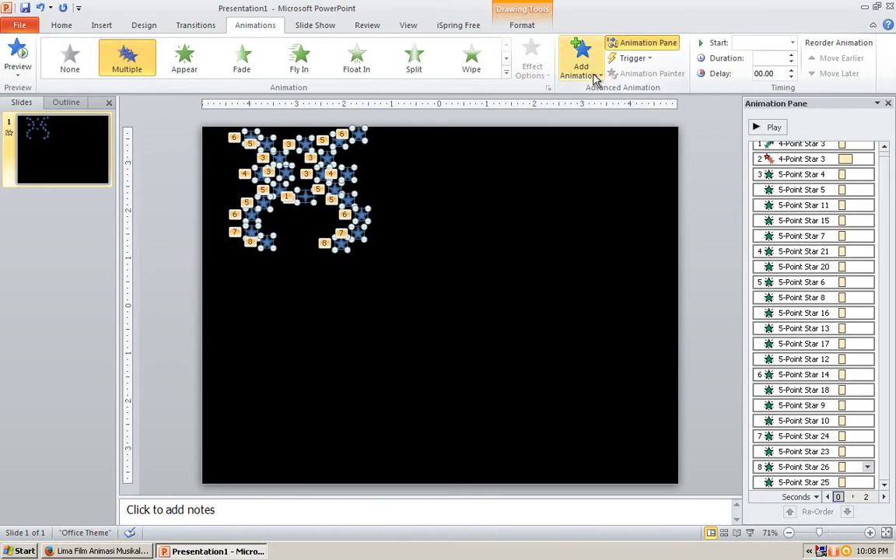
{"action": "left_click", "coordinate": [595, 78]}
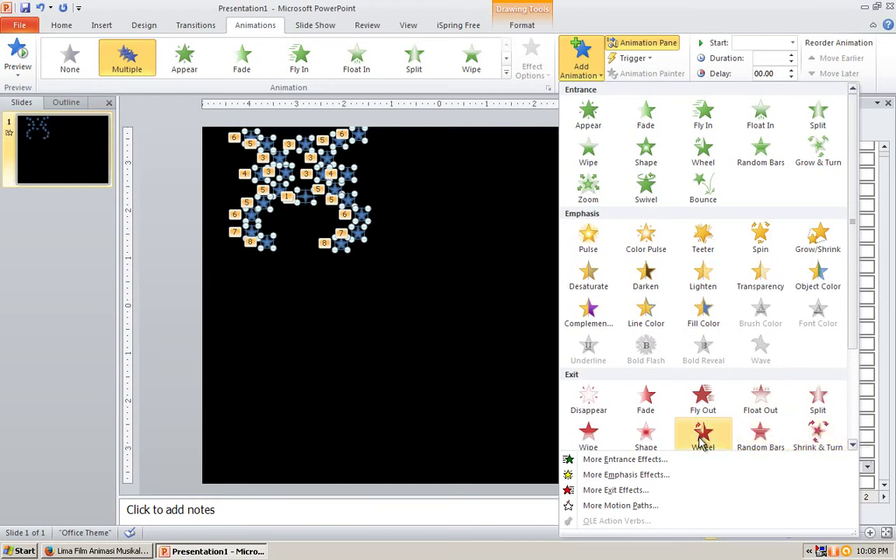
{"action": "left_click", "coordinate": [645, 441]}
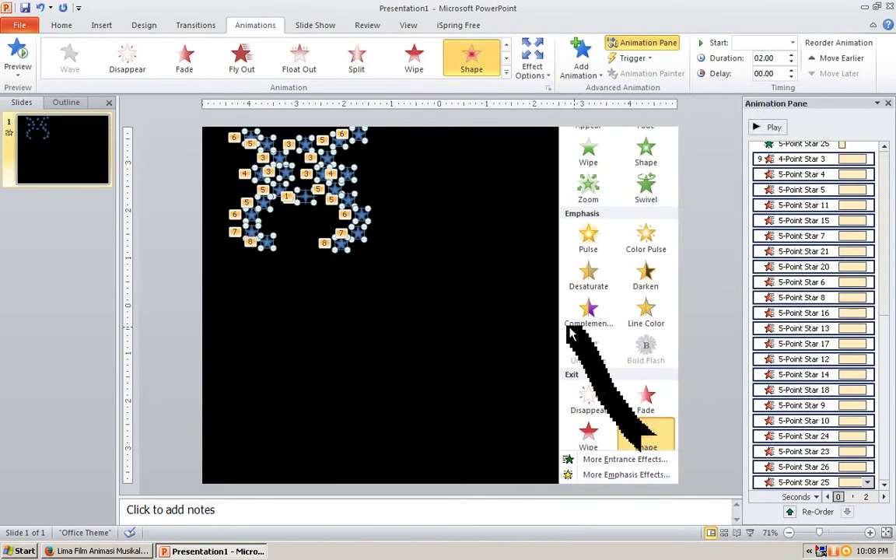
{"action": "left_click", "coordinate": [768, 128]}
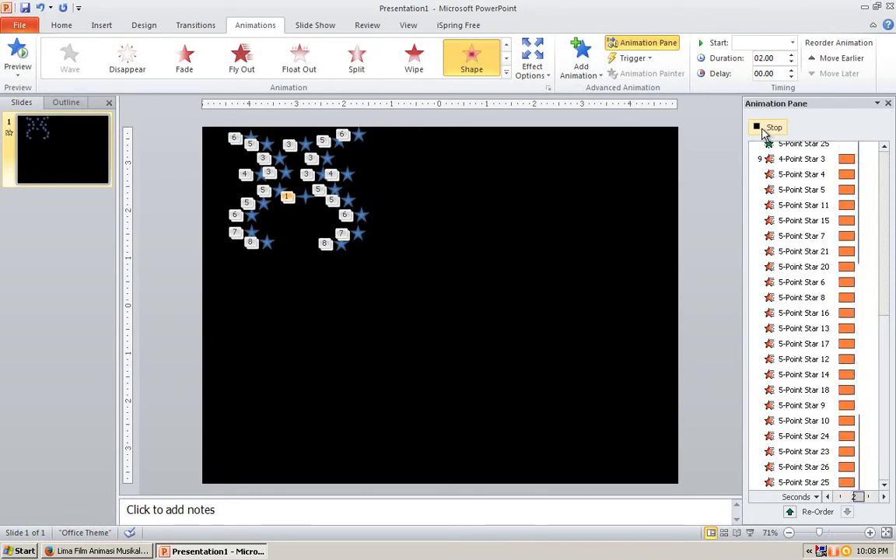
{"action": "left_click", "coordinate": [762, 129]}
{"action": "mouse_move", "coordinate": [511, 287]}
{"action": "left_mouse_down"}
{"action": "mouse_move", "coordinate": [155, 217]}
{"action": "mouse_move", "coordinate": [169, 104]}
{"action": "left_mouse_up"}
{"action": "left_click", "coordinate": [292, 147]}
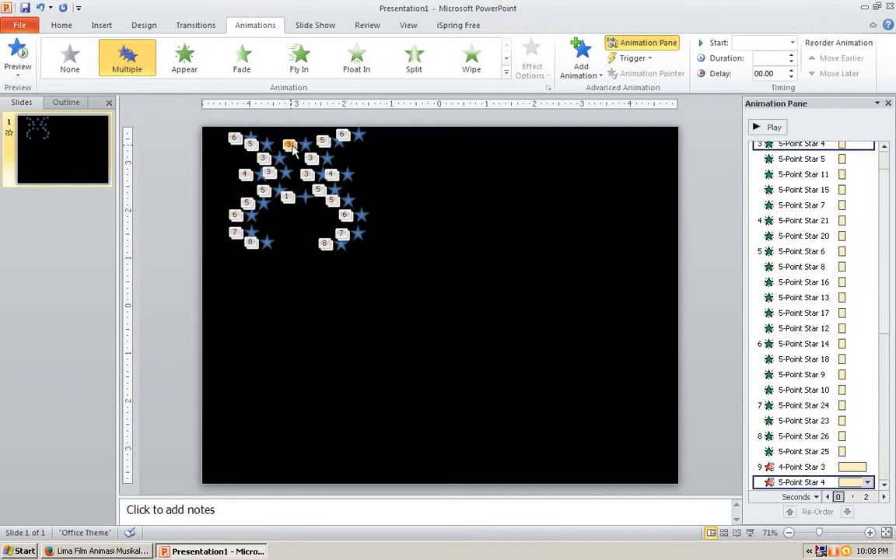
Step: Copy all stars of the letter and place a pasted copy to its right
{"action": "left_click", "coordinate": [412, 147]}
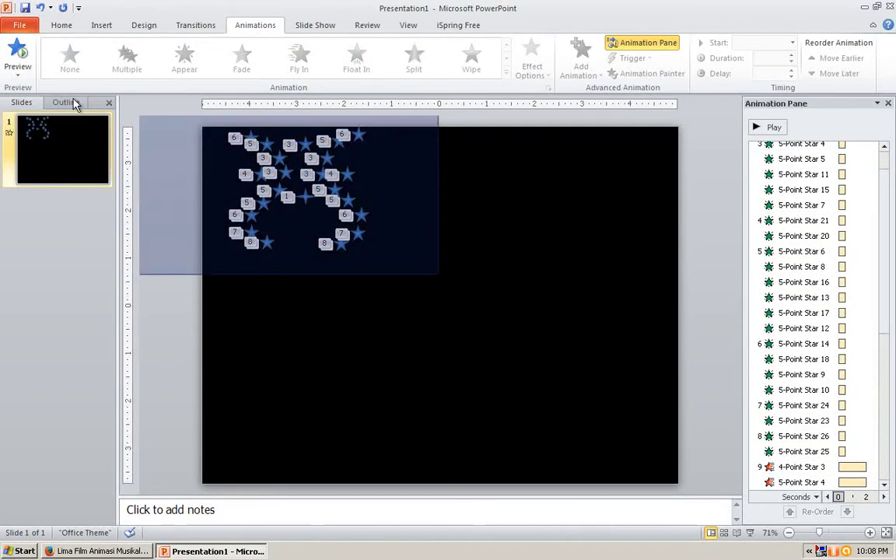
{"action": "left_click_drag", "start_coordinate": [373, 269], "coordinate": [79, 80]}
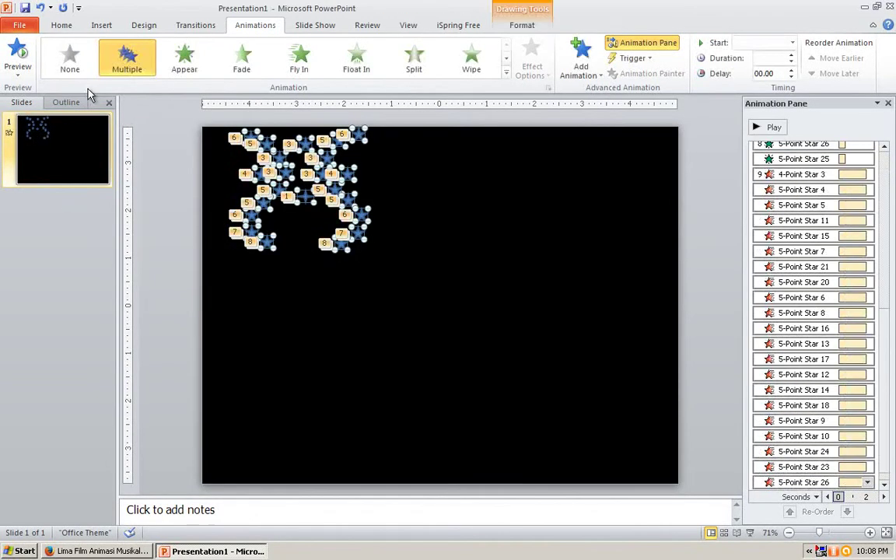
{"action": "left_click", "coordinate": [62, 26]}
{"action": "left_click", "coordinate": [55, 60]}
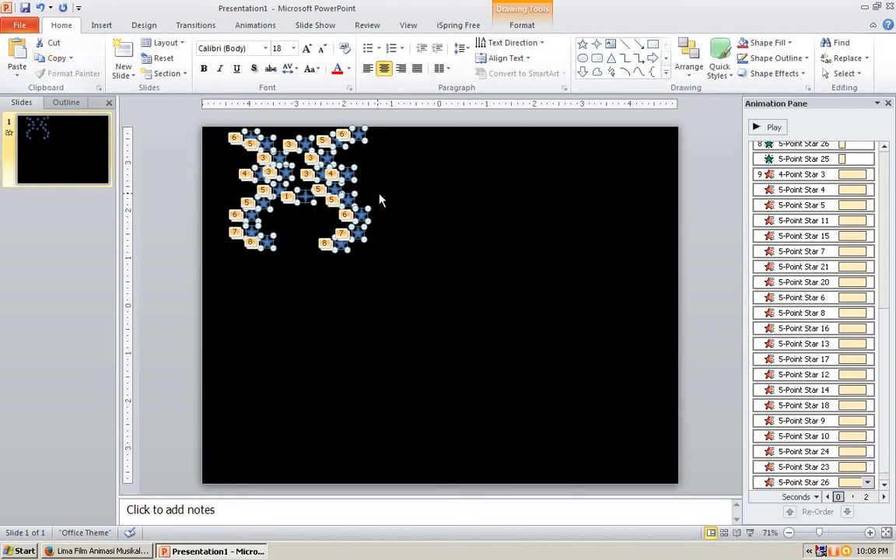
{"action": "left_click", "coordinate": [424, 212]}
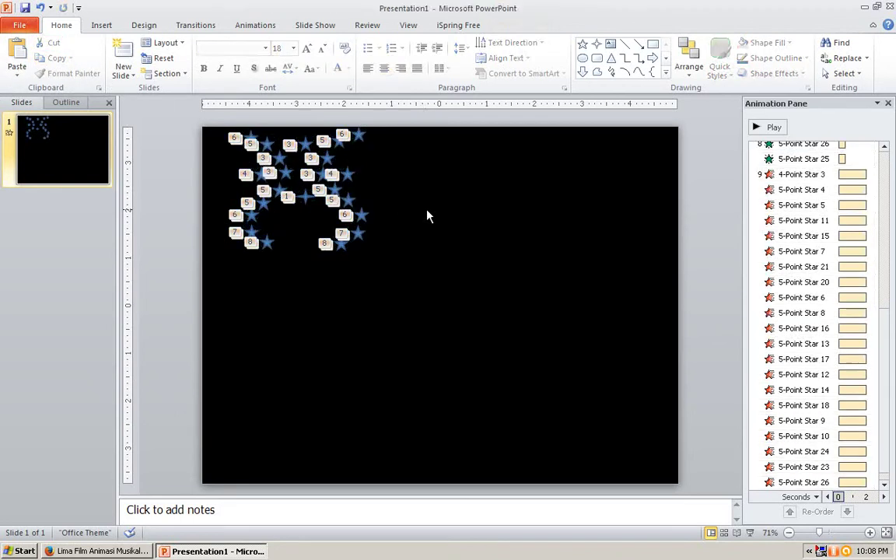
{"action": "left_click", "coordinate": [18, 52]}
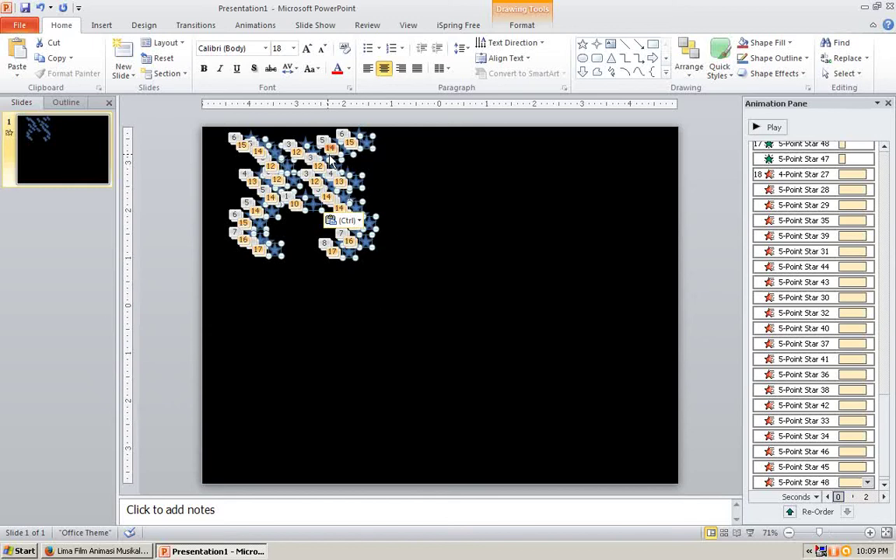
{"action": "mouse_move", "coordinate": [318, 153]}
{"action": "left_mouse_down"}
{"action": "mouse_move", "coordinate": [464, 159]}
{"action": "mouse_move", "coordinate": [451, 148]}
{"action": "left_mouse_up"}
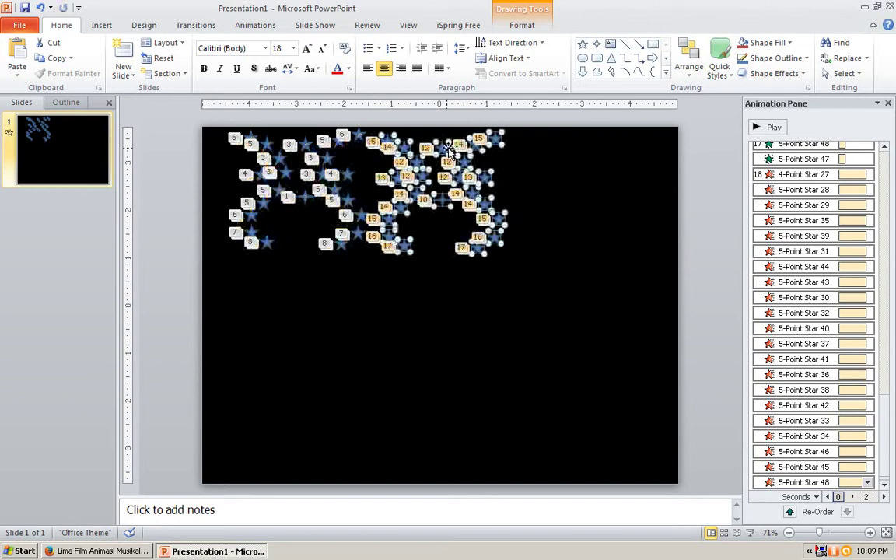
Step: Paste a second copy of the star letter at the slide's right side
{"action": "right_click", "coordinate": [527, 163]}
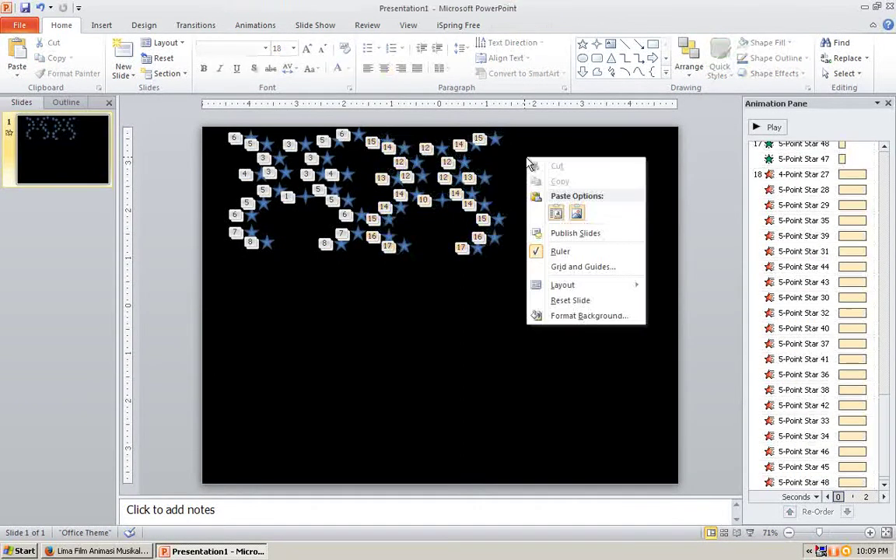
{"action": "left_click", "coordinate": [558, 216]}
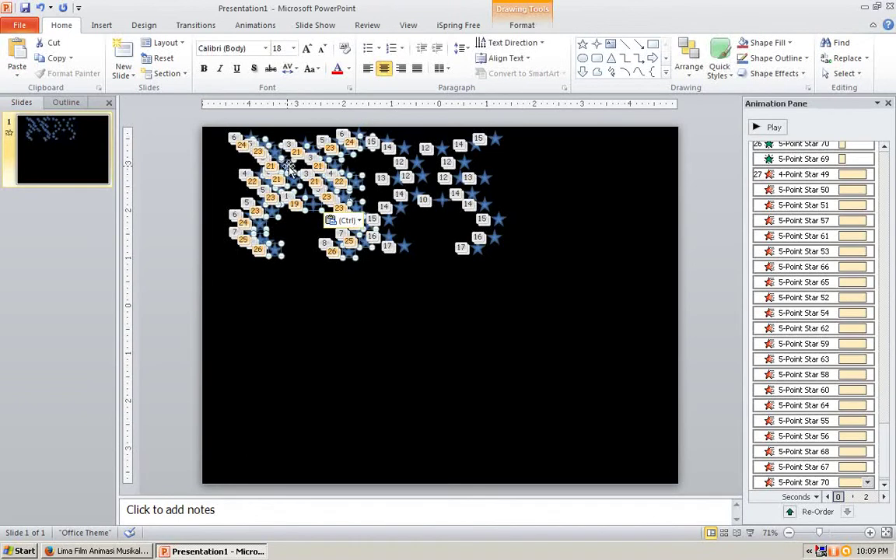
{"action": "left_click_drag", "start_coordinate": [319, 165], "coordinate": [560, 162]}
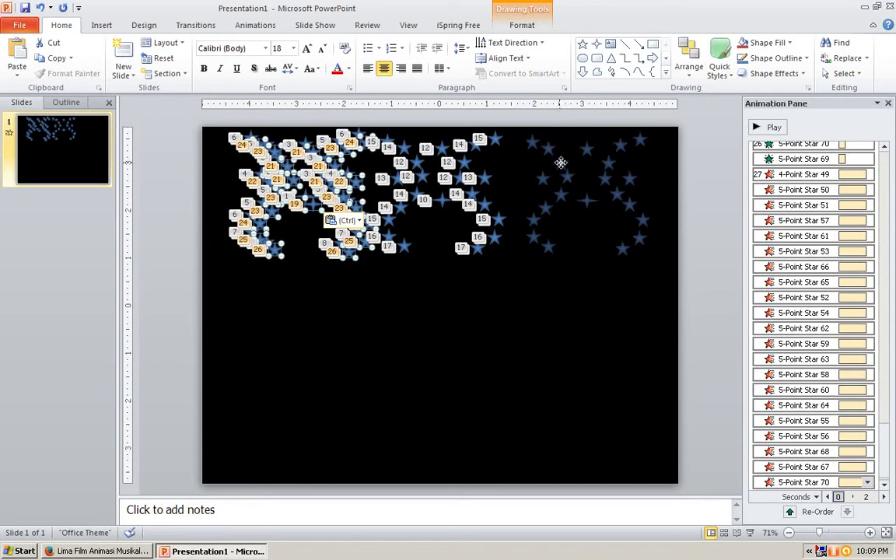
{"action": "left_click", "coordinate": [553, 299]}
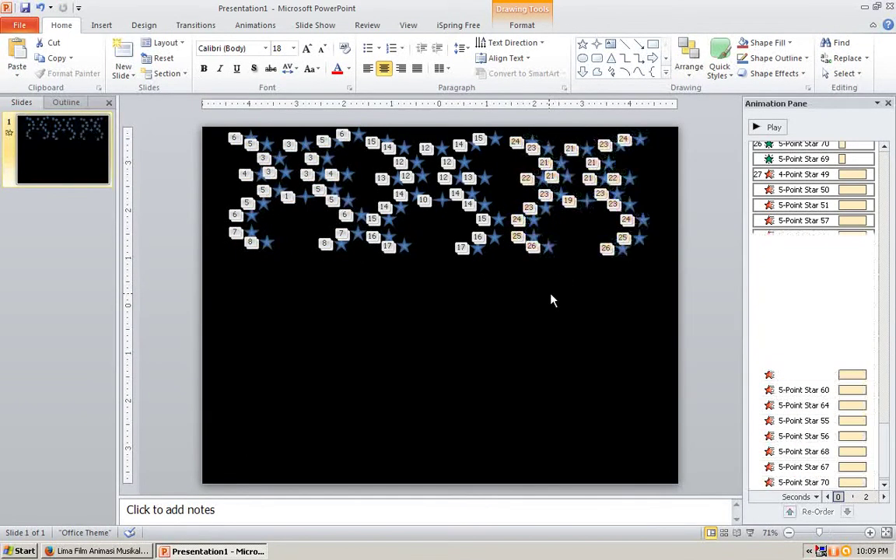
{"action": "left_click_drag", "start_coordinate": [511, 280], "coordinate": [366, 116]}
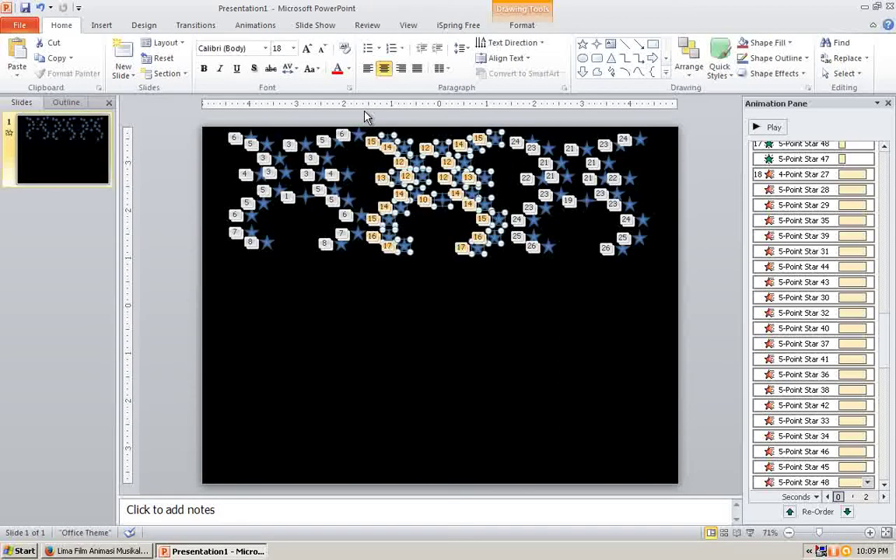
Step: Fill the middle star letter red with yellow outlines
{"action": "right_click", "coordinate": [497, 137]}
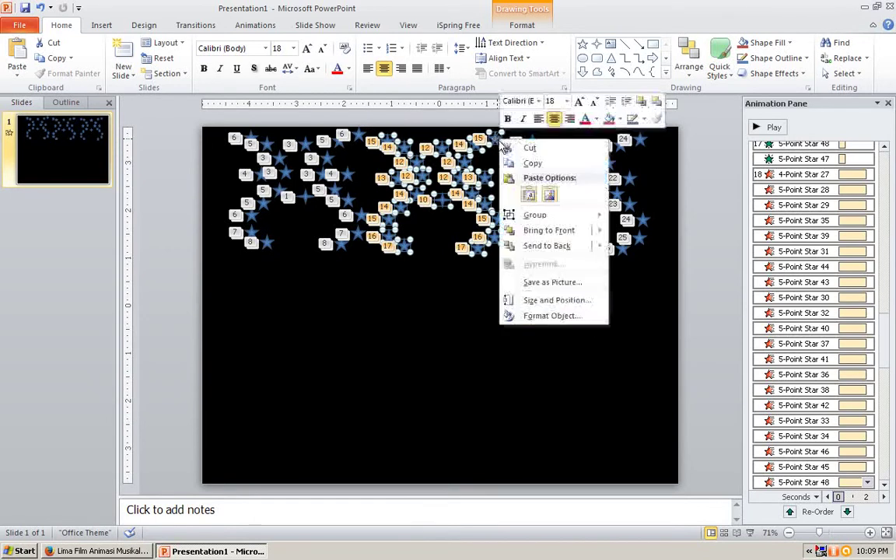
{"action": "left_click", "coordinate": [577, 316]}
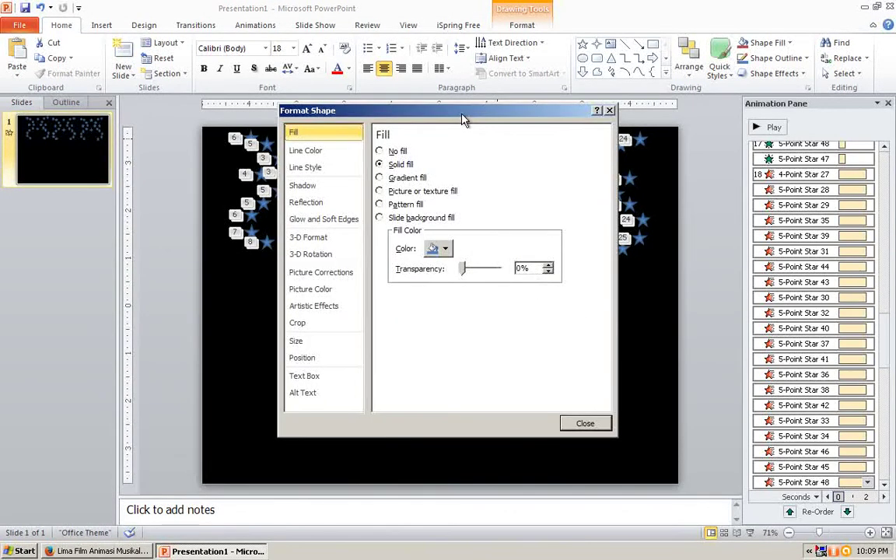
{"action": "left_click_drag", "start_coordinate": [462, 118], "coordinate": [466, 284]}
{"action": "left_click", "coordinate": [451, 415]}
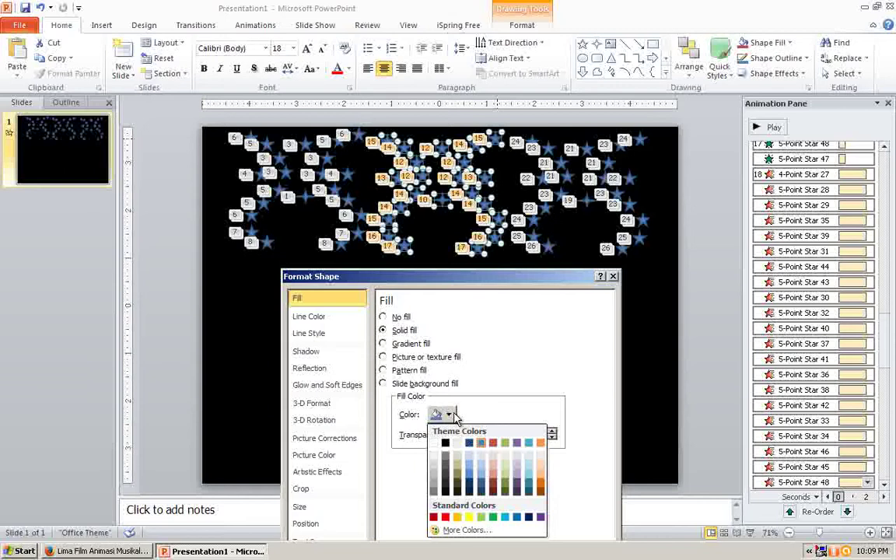
{"action": "left_click", "coordinate": [445, 517]}
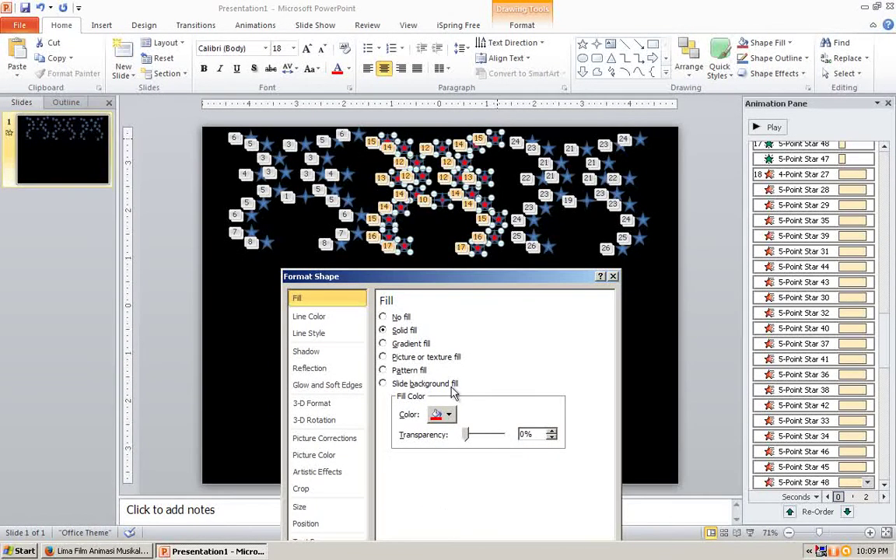
{"action": "left_click", "coordinate": [311, 316]}
{"action": "left_click", "coordinate": [434, 360]}
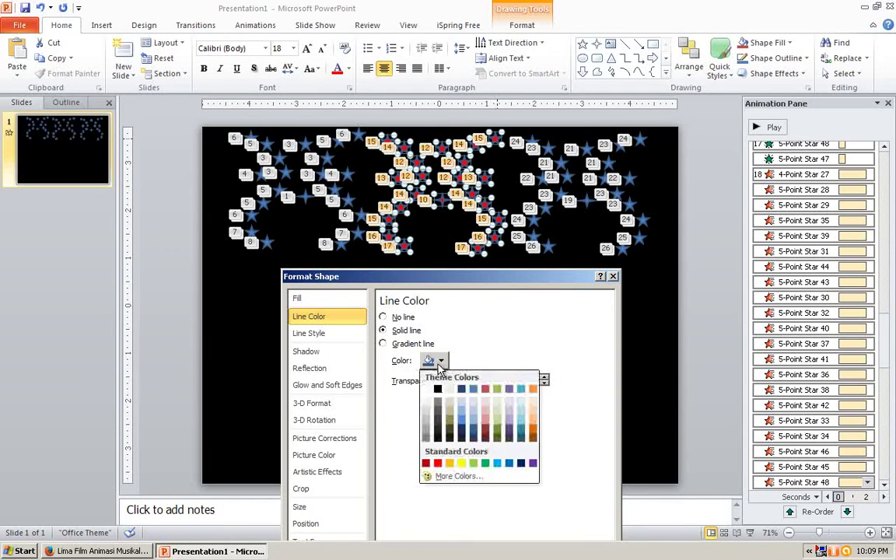
{"action": "left_click", "coordinate": [461, 464]}
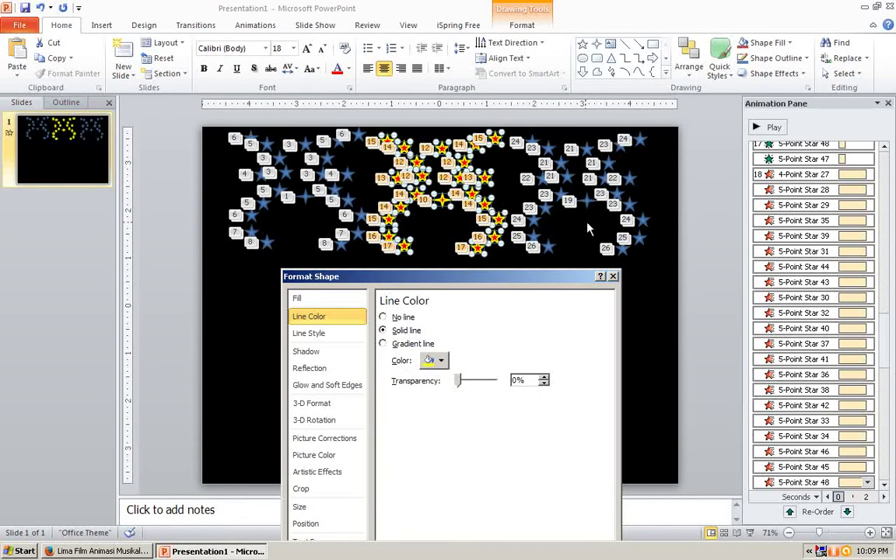
{"action": "left_click", "coordinate": [654, 281]}
Step: Give the right-hand star letter green fill and outlines
{"action": "mouse_move", "coordinate": [661, 280]}
{"action": "left_mouse_down"}
{"action": "mouse_move", "coordinate": [499, 206]}
{"action": "mouse_move", "coordinate": [505, 123]}
{"action": "left_mouse_up"}
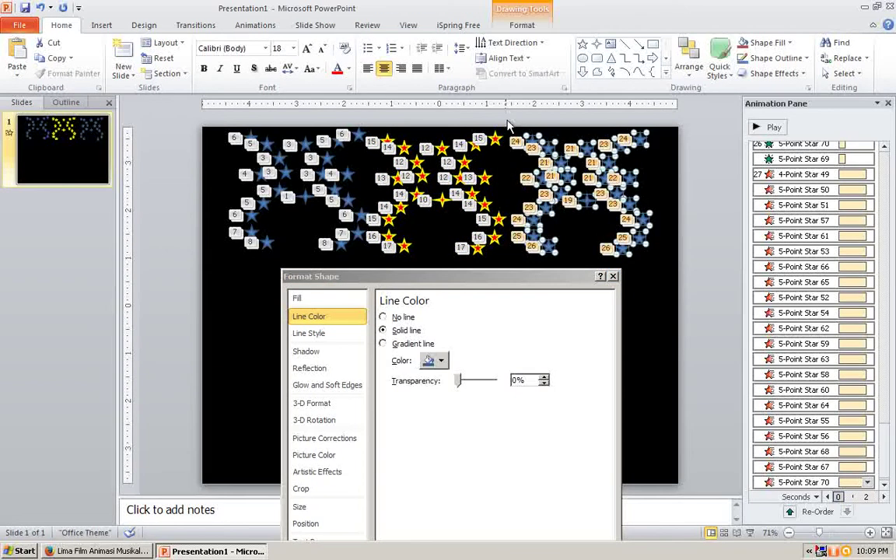
{"action": "left_click", "coordinate": [441, 362]}
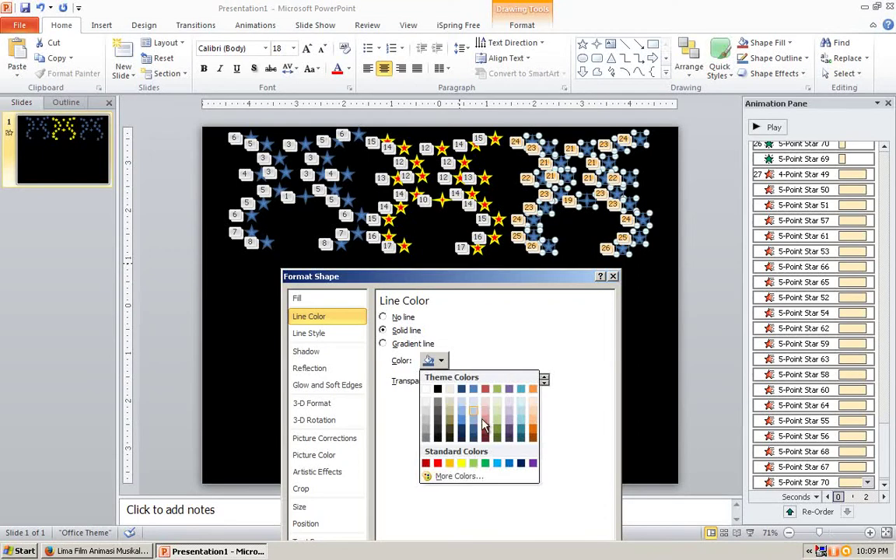
{"action": "left_click", "coordinate": [485, 465]}
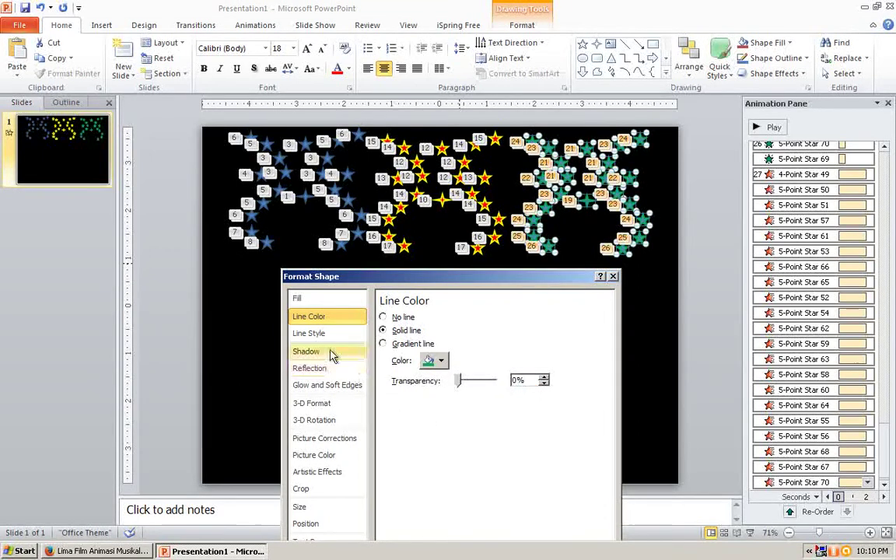
{"action": "left_click", "coordinate": [318, 301]}
{"action": "left_click", "coordinate": [441, 414]}
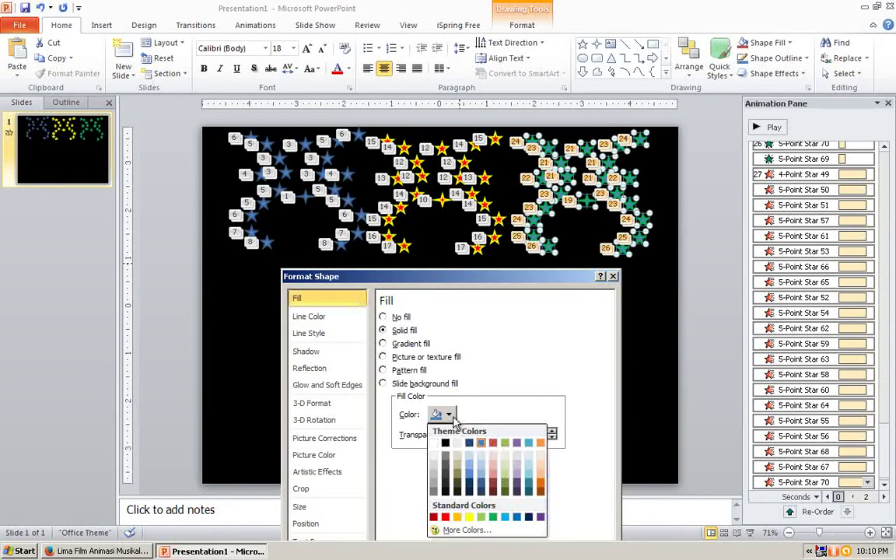
{"action": "left_click", "coordinate": [491, 518]}
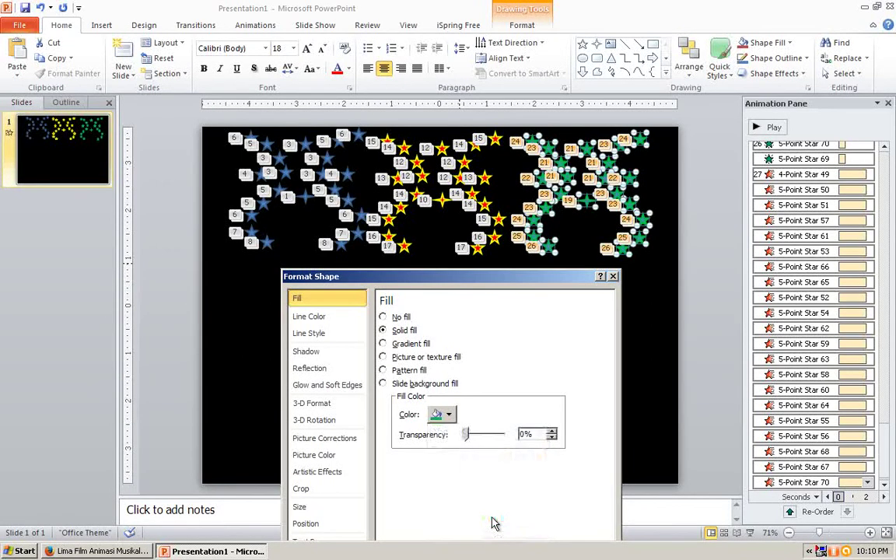
{"action": "left_click", "coordinate": [342, 317]}
{"action": "left_click", "coordinate": [440, 360]}
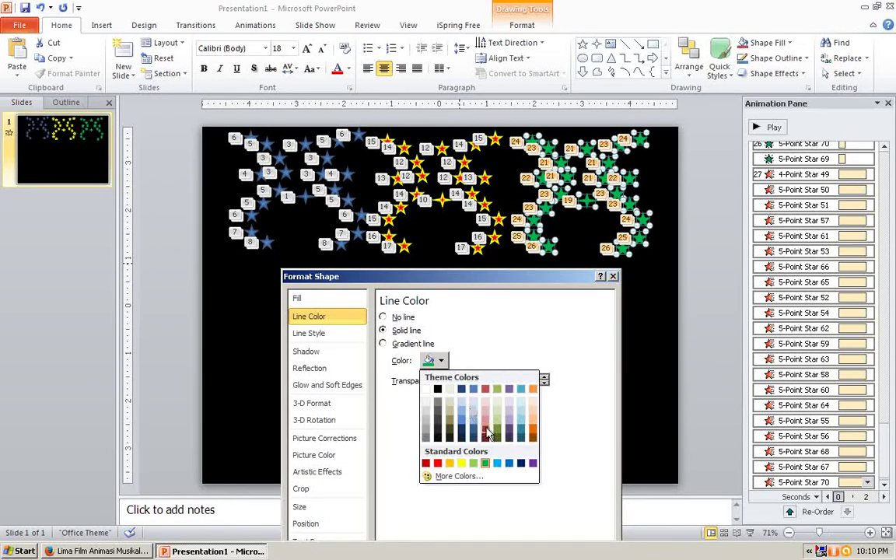
{"action": "left_click", "coordinate": [523, 429]}
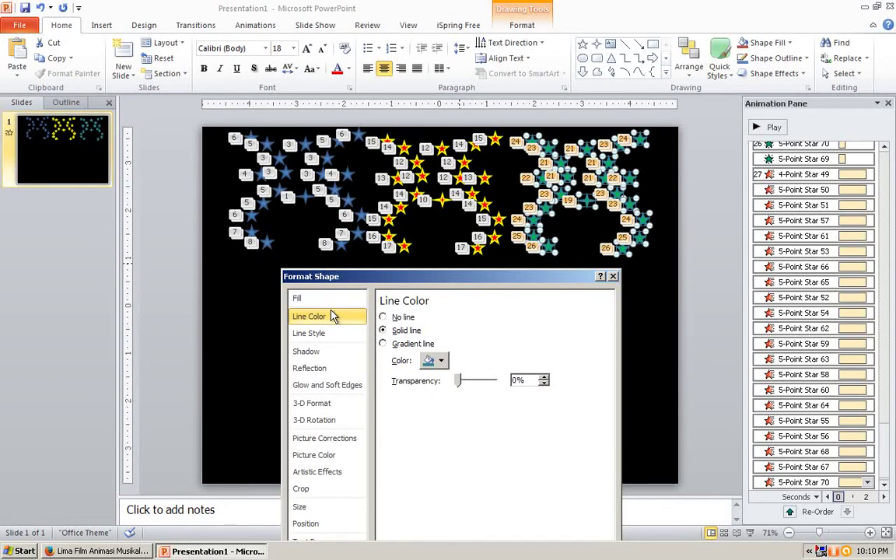
{"action": "left_click", "coordinate": [612, 276]}
{"action": "left_click", "coordinate": [611, 365]}
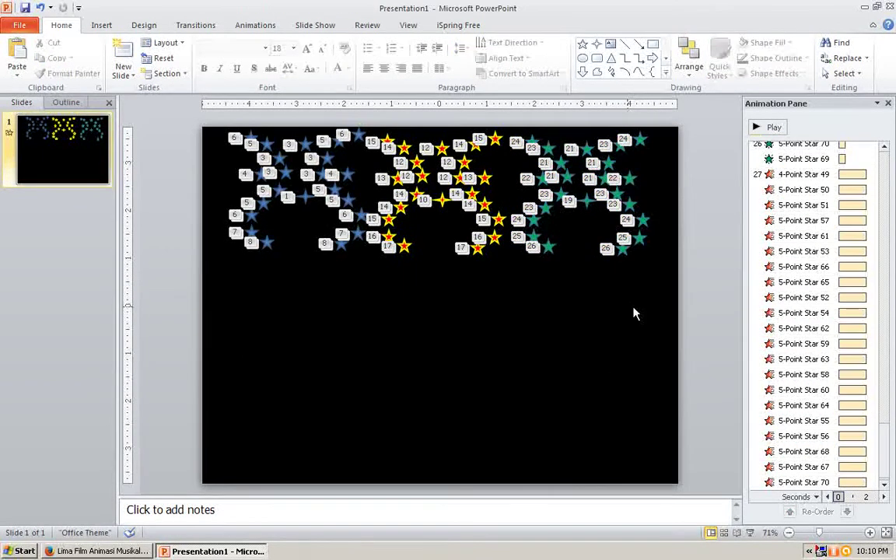
{"action": "left_click", "coordinate": [766, 128]}
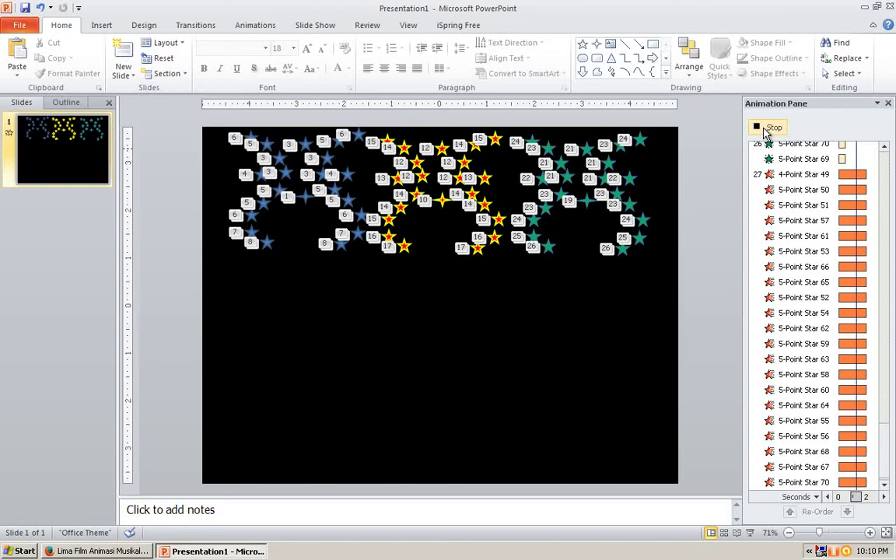
Step: Copy and paste the green star letter, then undo the duplicate paste so only the originals remain
{"action": "left_click", "coordinate": [768, 127]}
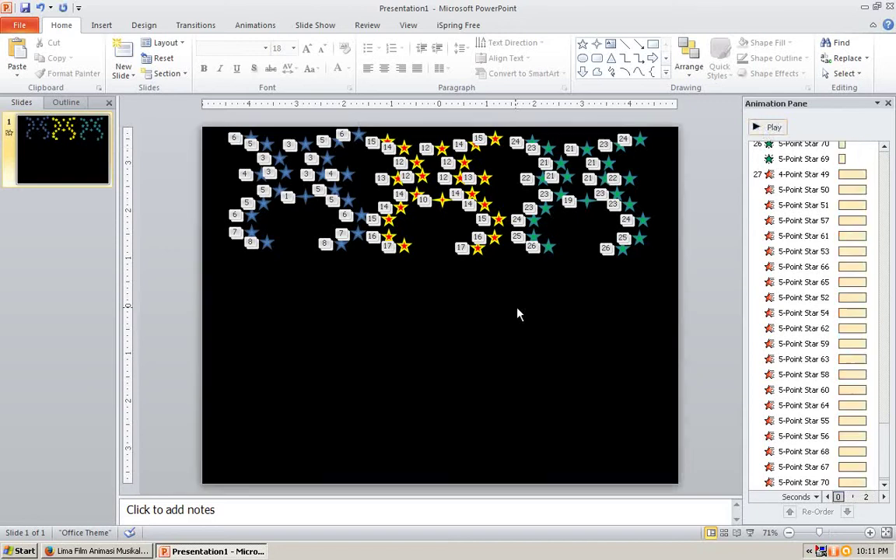
{"action": "left_click_drag", "start_coordinate": [512, 316], "coordinate": [665, 134]}
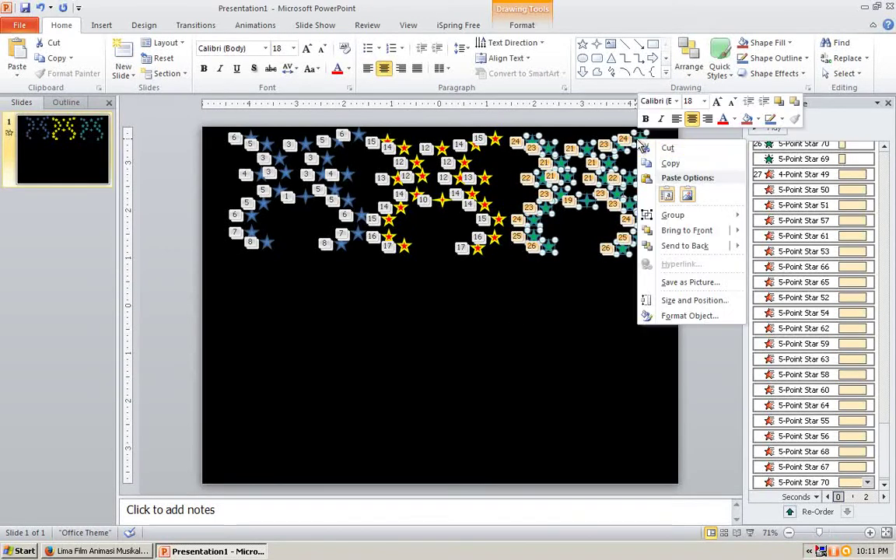
{"action": "right_click", "coordinate": [639, 142]}
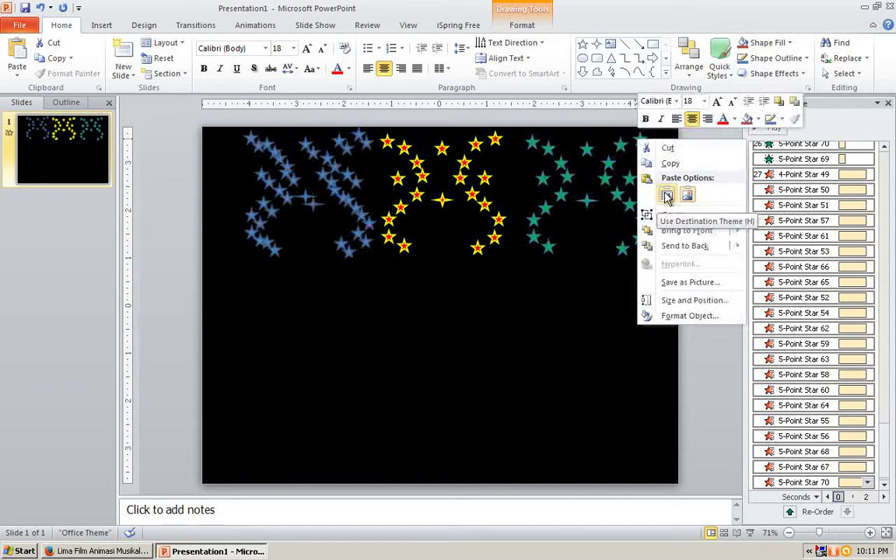
{"action": "left_click", "coordinate": [56, 60]}
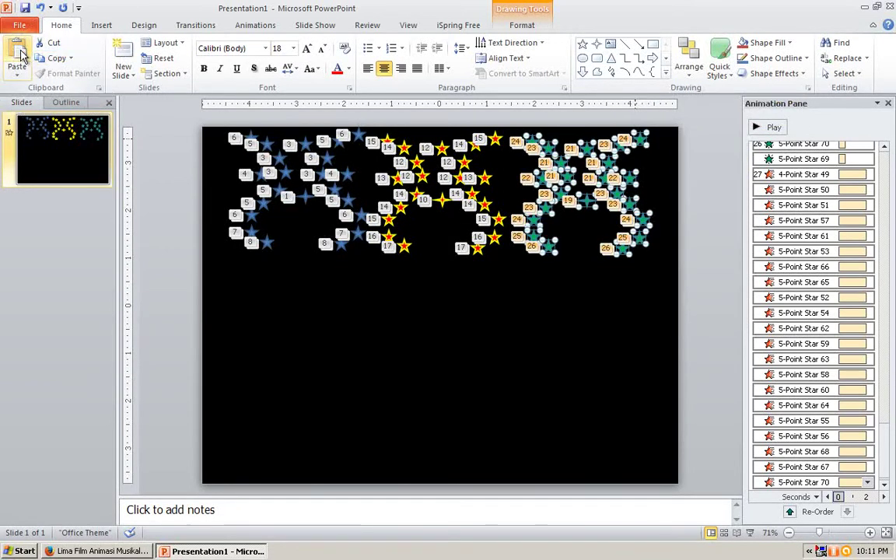
{"action": "left_click", "coordinate": [19, 54]}
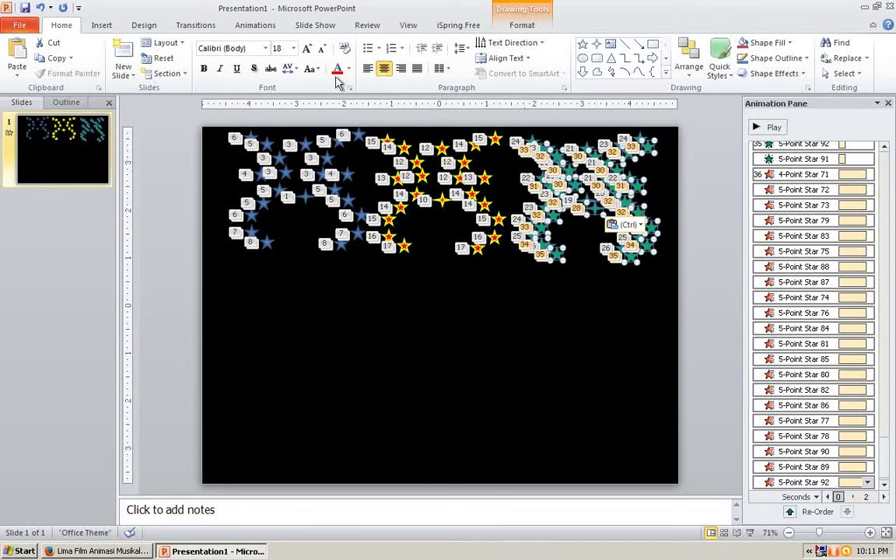
{"action": "key", "text": "Escape"}
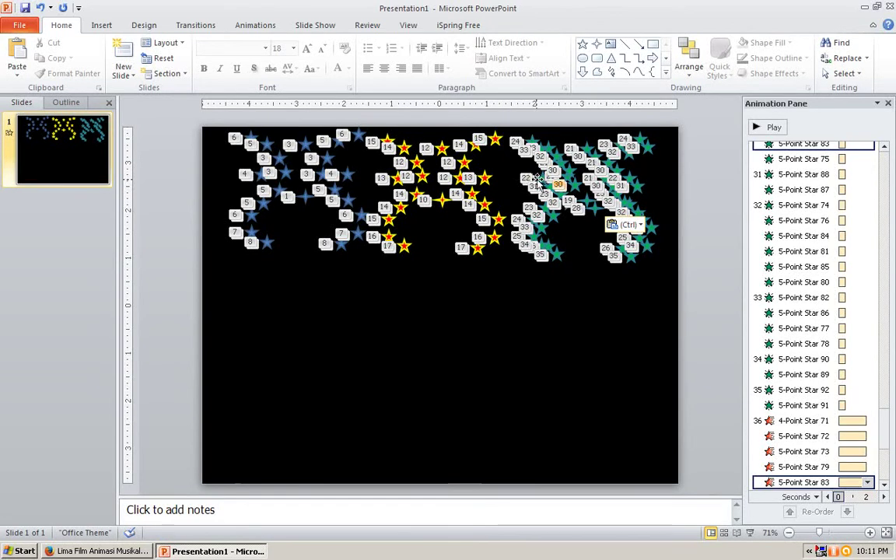
{"action": "left_click", "coordinate": [39, 7]}
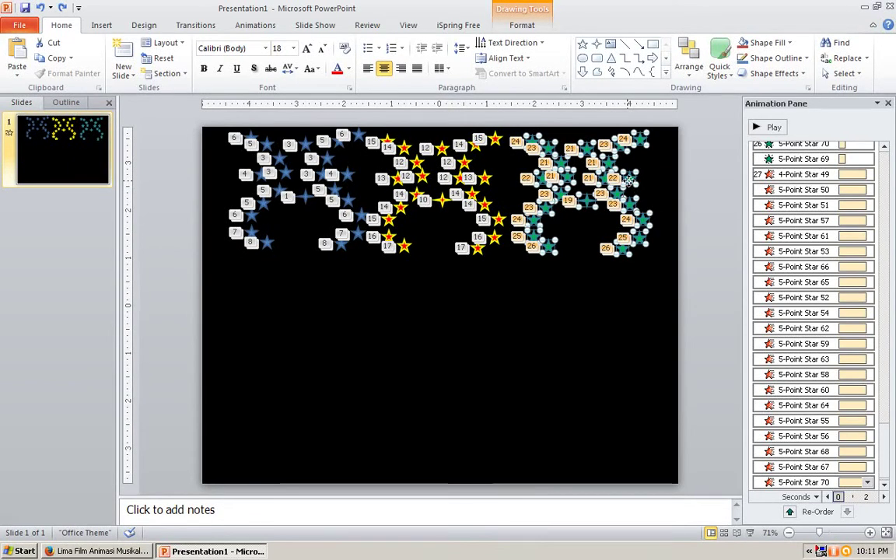
Step: Set the third letter's stars to red fill and red outline colour in Format Object
{"action": "right_click", "coordinate": [631, 185]}
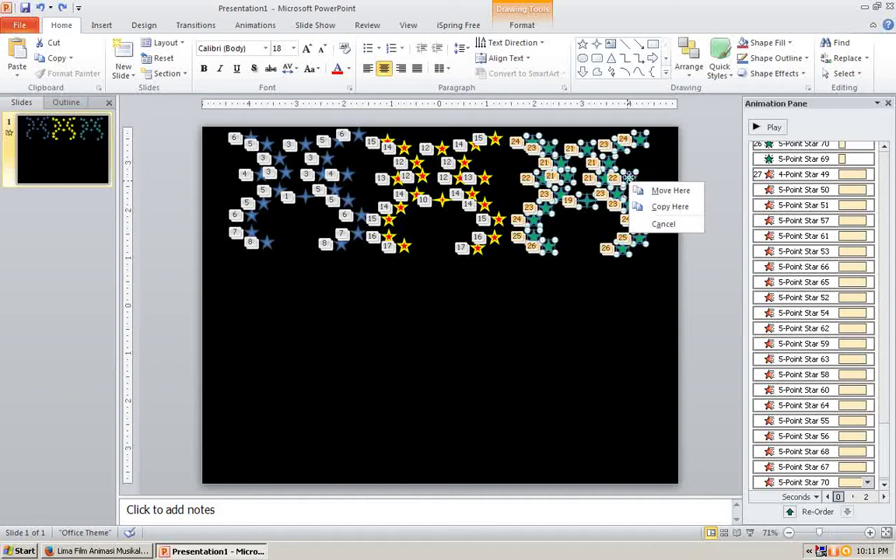
{"action": "right_click", "coordinate": [632, 183]}
{"action": "left_click", "coordinate": [682, 354]}
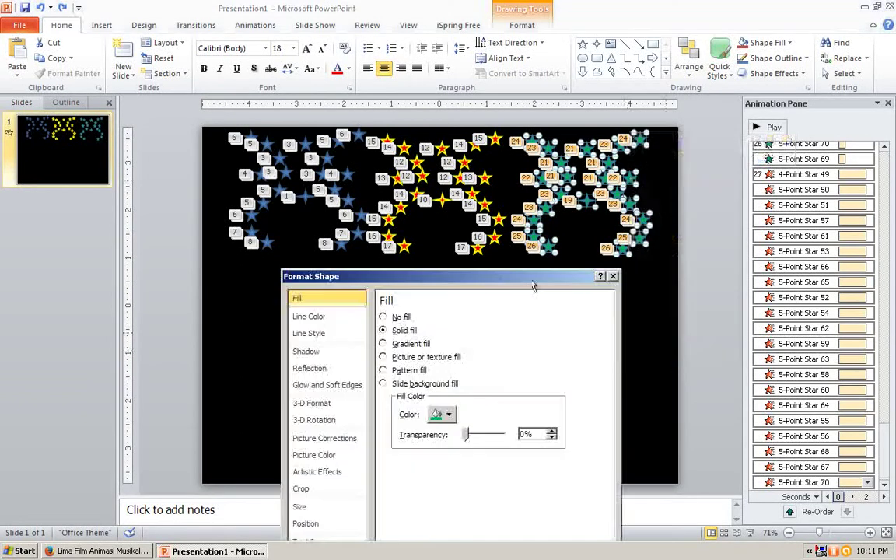
{"action": "left_click", "coordinate": [445, 415]}
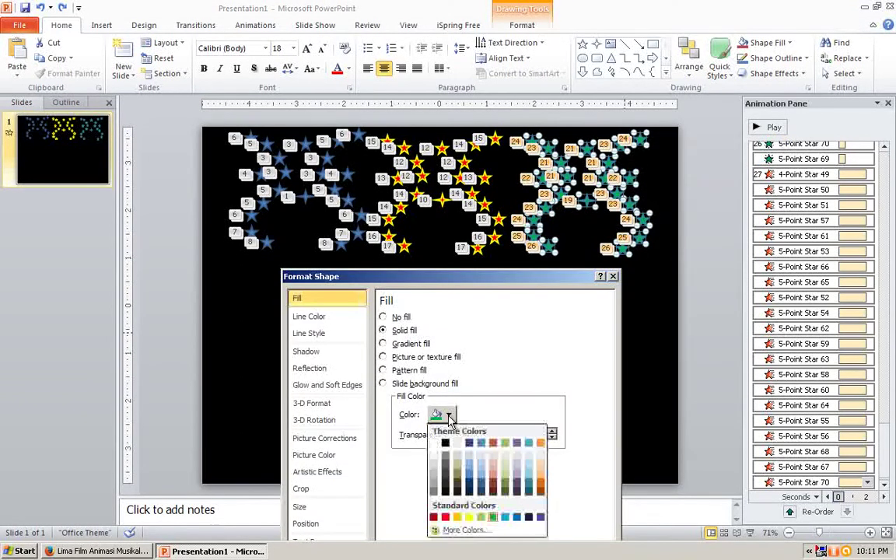
{"action": "left_click", "coordinate": [447, 518]}
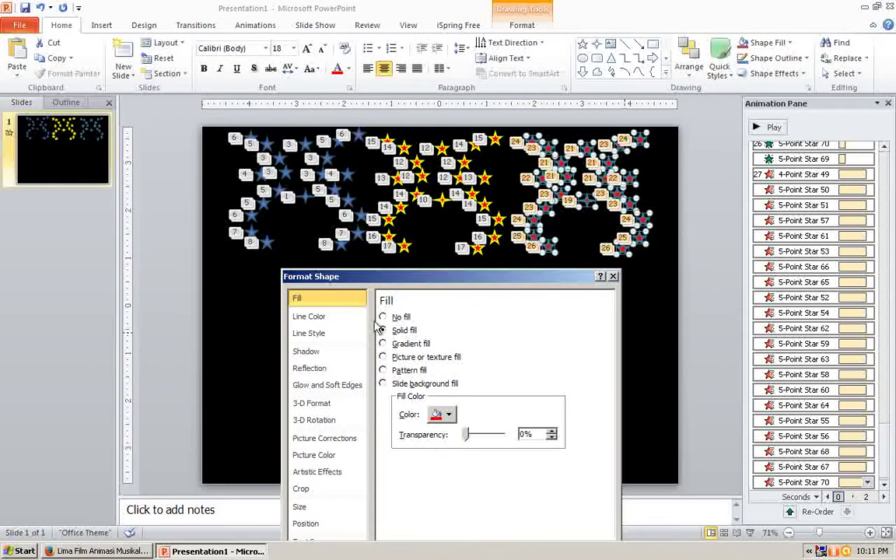
{"action": "left_click", "coordinate": [334, 316]}
{"action": "left_click", "coordinate": [432, 361]}
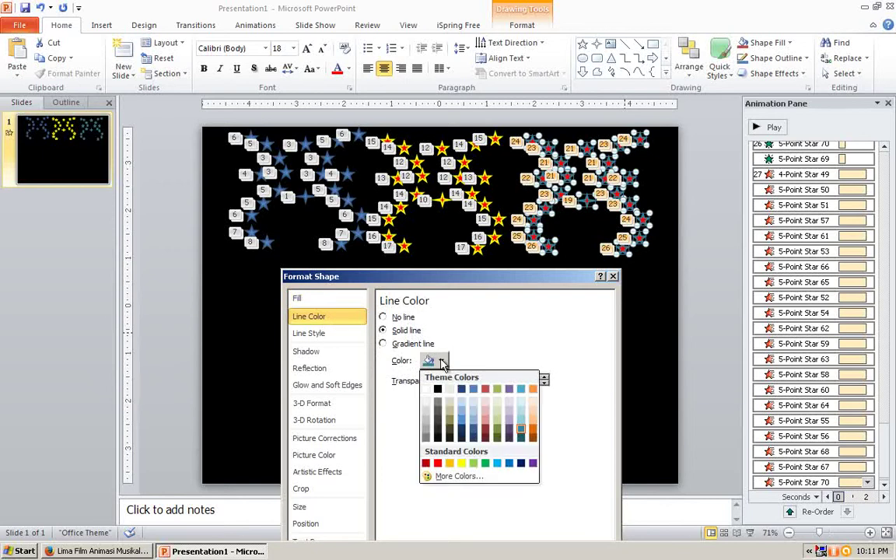
{"action": "left_click", "coordinate": [437, 463]}
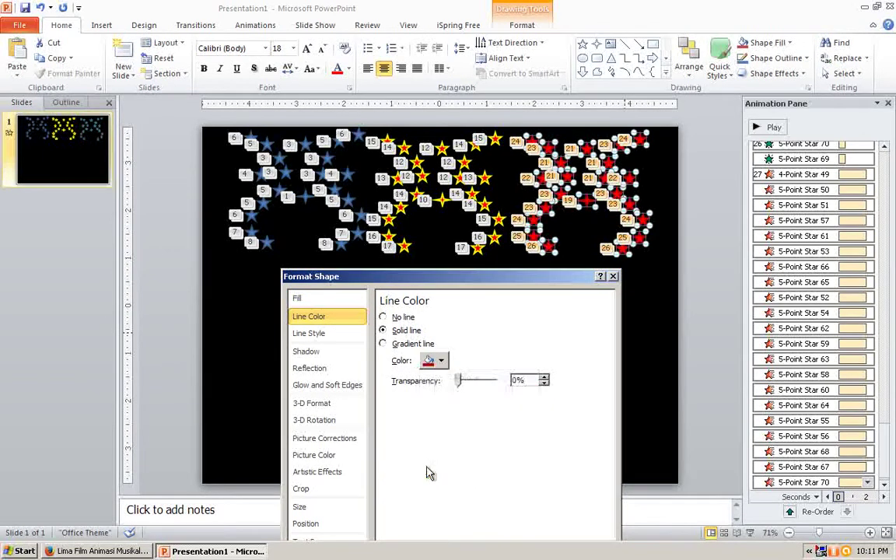
{"action": "left_click", "coordinate": [643, 298]}
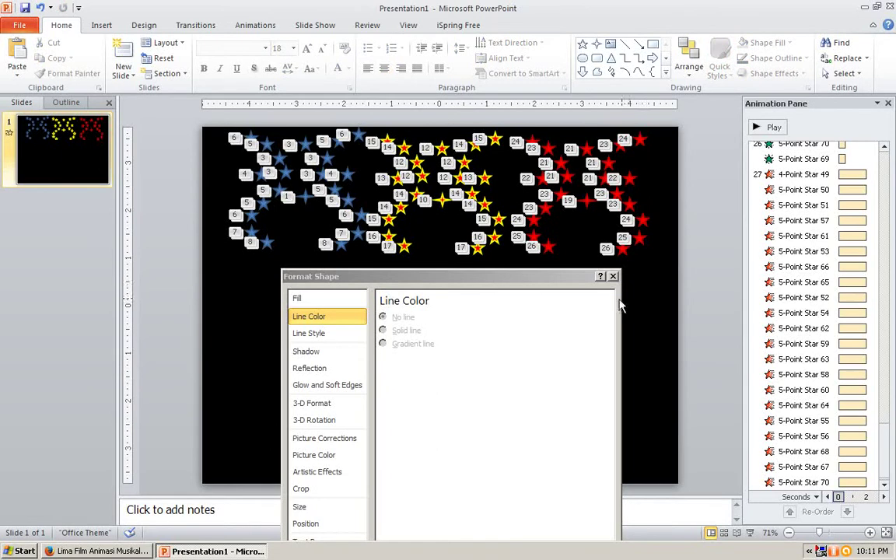
Step: Copy the third letter's red stars and paste a duplicate onto the slide
{"action": "left_click", "coordinate": [612, 276]}
{"action": "left_click_drag", "start_coordinate": [662, 269], "coordinate": [504, 117]}
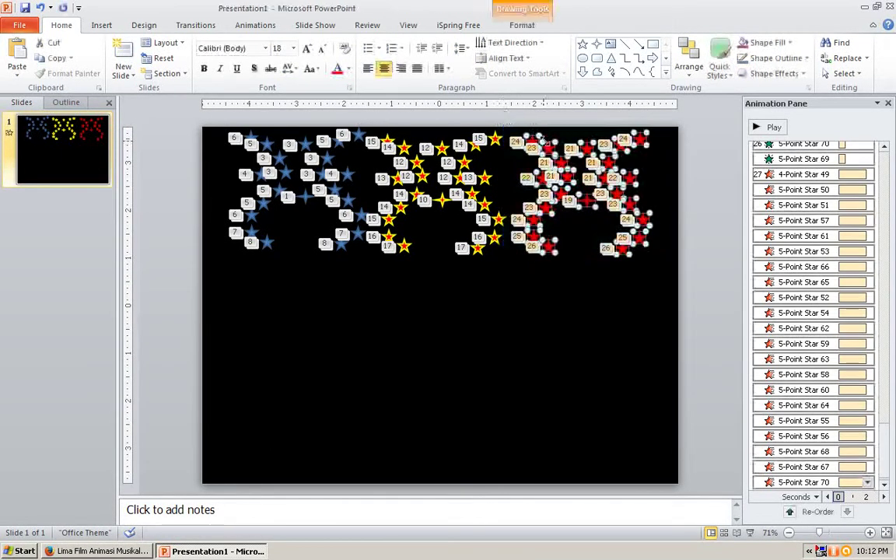
{"action": "right_click", "coordinate": [554, 143]}
{"action": "left_click", "coordinate": [591, 168]}
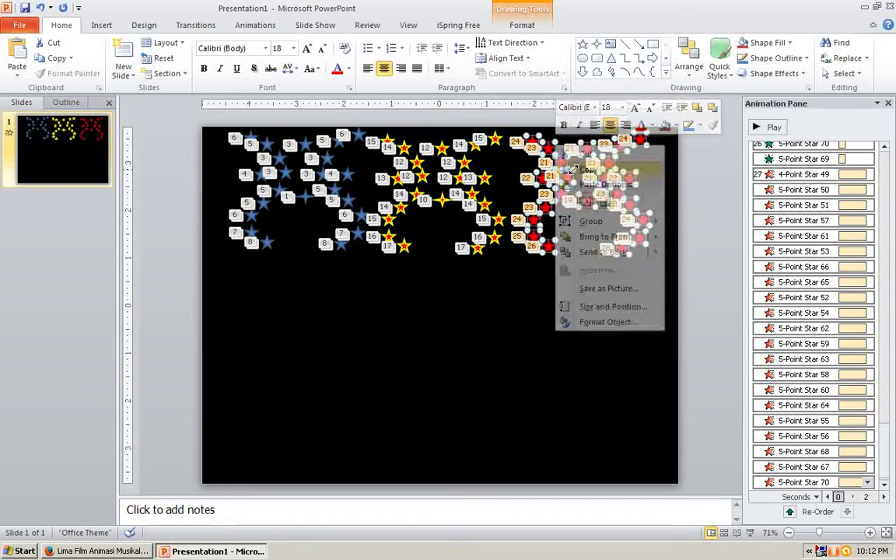
{"action": "right_click", "coordinate": [540, 317]}
{"action": "left_click", "coordinate": [568, 372]}
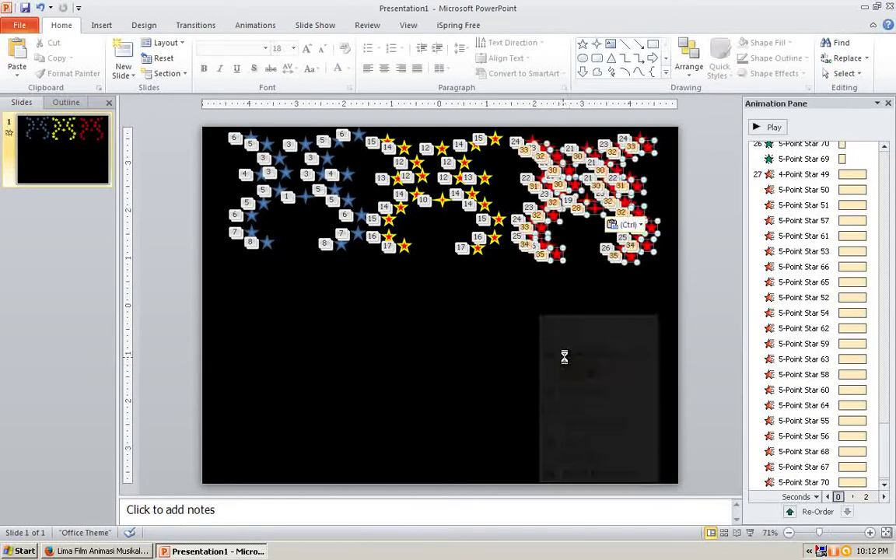
Step: Give the pasted stars a green fill with orange outlines
{"action": "right_click", "coordinate": [658, 224]}
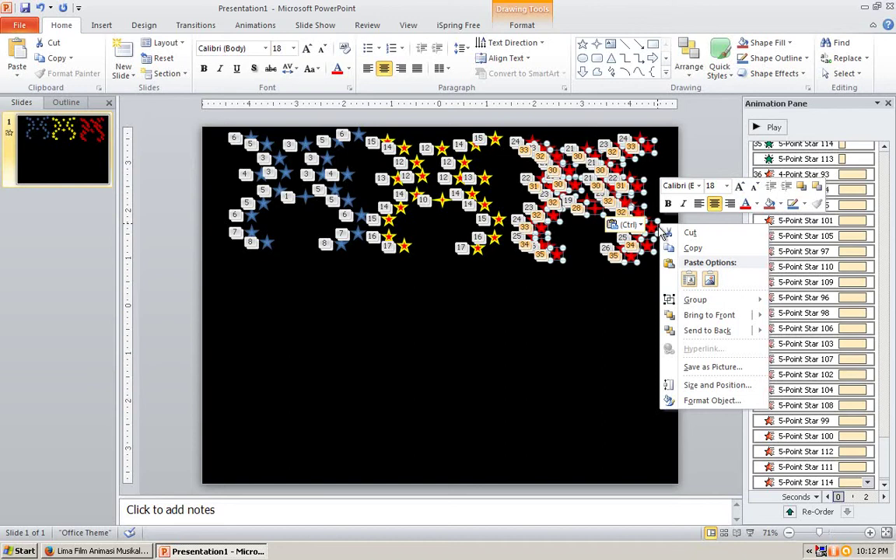
{"action": "left_click", "coordinate": [710, 403]}
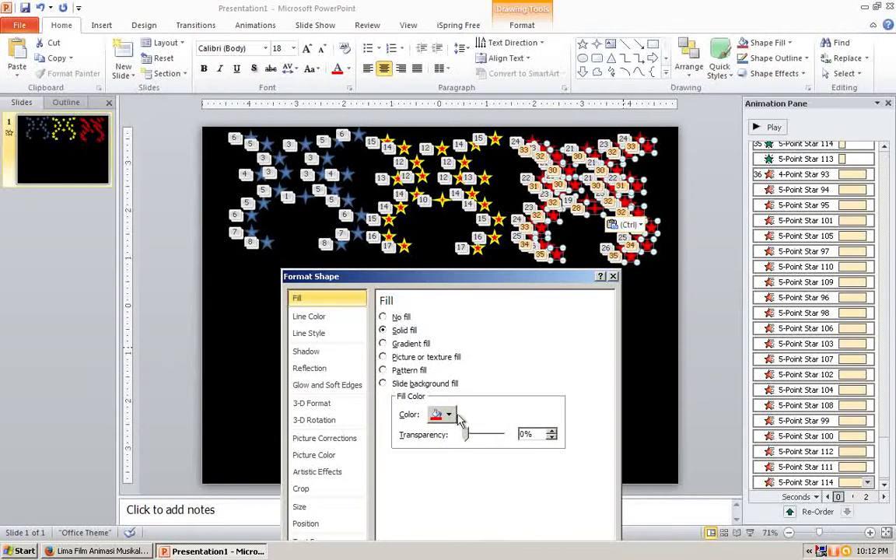
{"action": "left_click", "coordinate": [443, 414]}
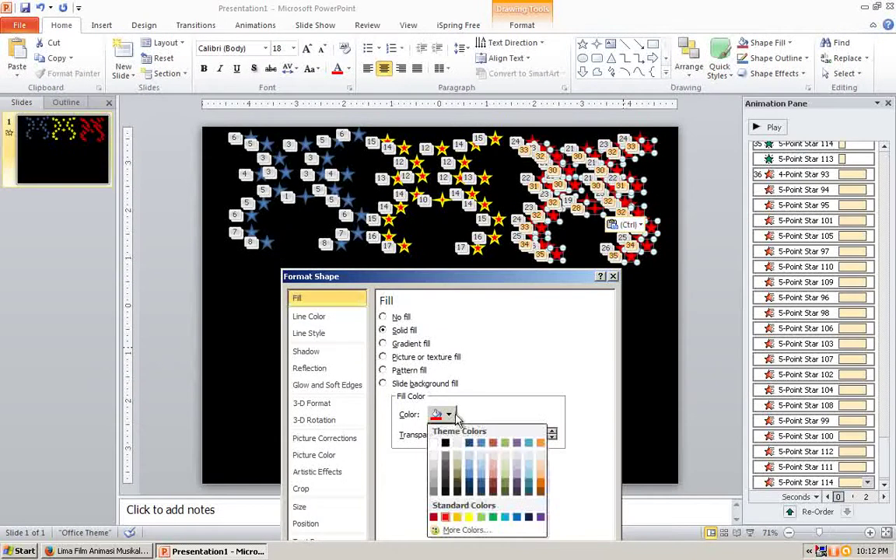
{"action": "left_click", "coordinate": [493, 517]}
{"action": "left_click", "coordinate": [308, 316]}
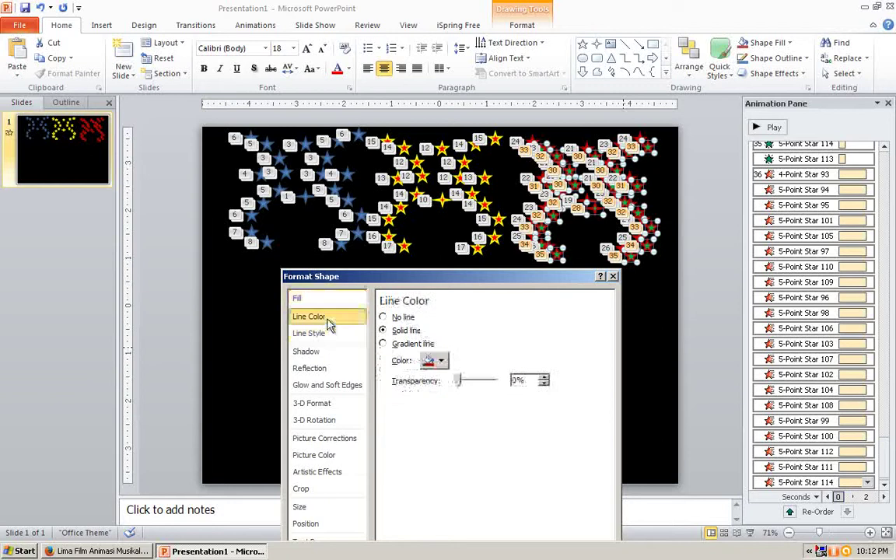
{"action": "left_click", "coordinate": [441, 361]}
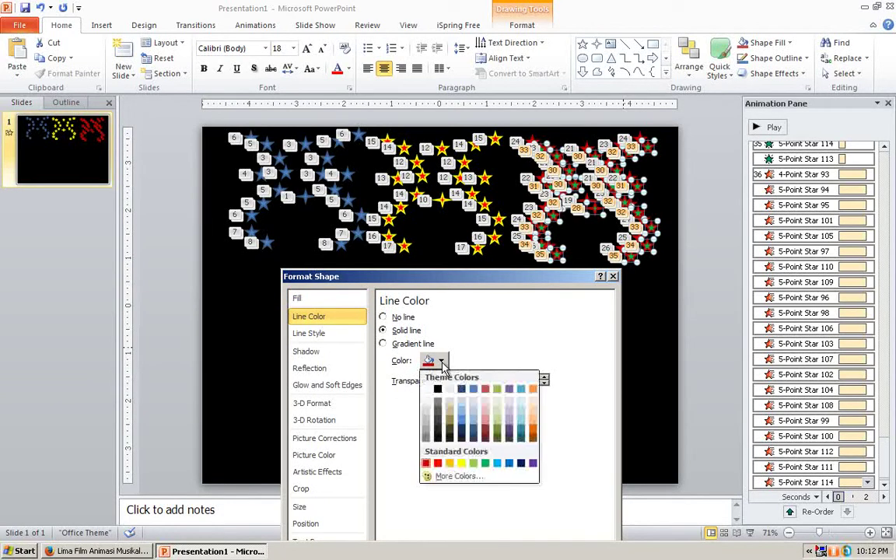
{"action": "left_click", "coordinate": [451, 463]}
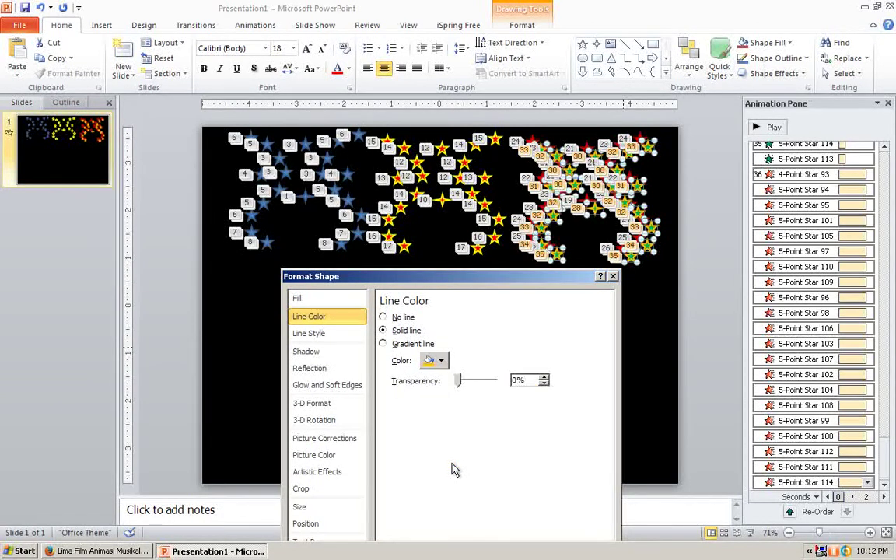
{"action": "left_click", "coordinate": [613, 276]}
{"action": "right_click", "coordinate": [601, 320]}
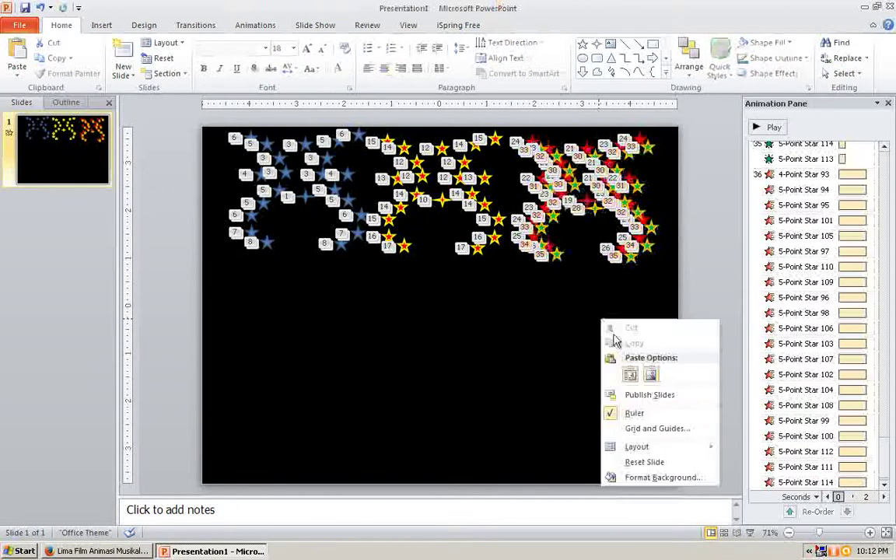
Step: Paste another star copy, nudge it up-left, and colour it orange with purple outlines
{"action": "left_click", "coordinate": [630, 374]}
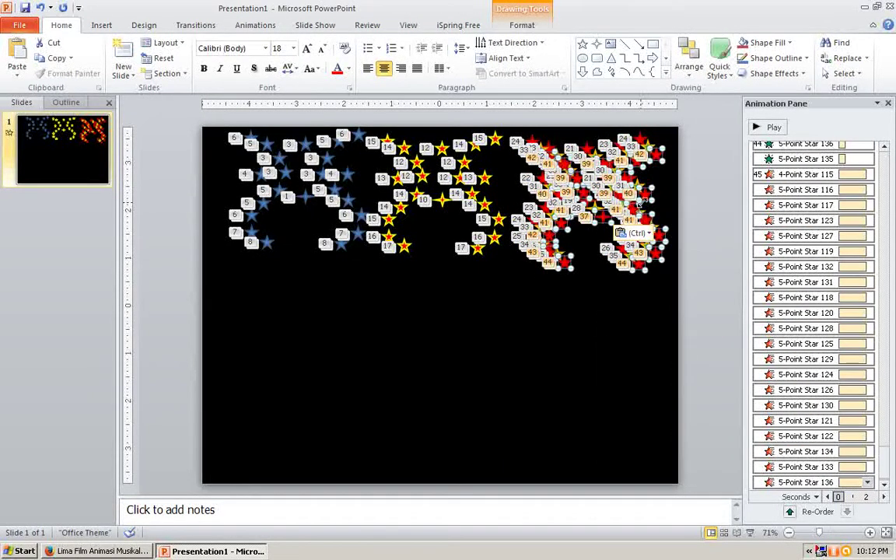
{"action": "left_click_drag", "start_coordinate": [643, 194], "coordinate": [620, 188]}
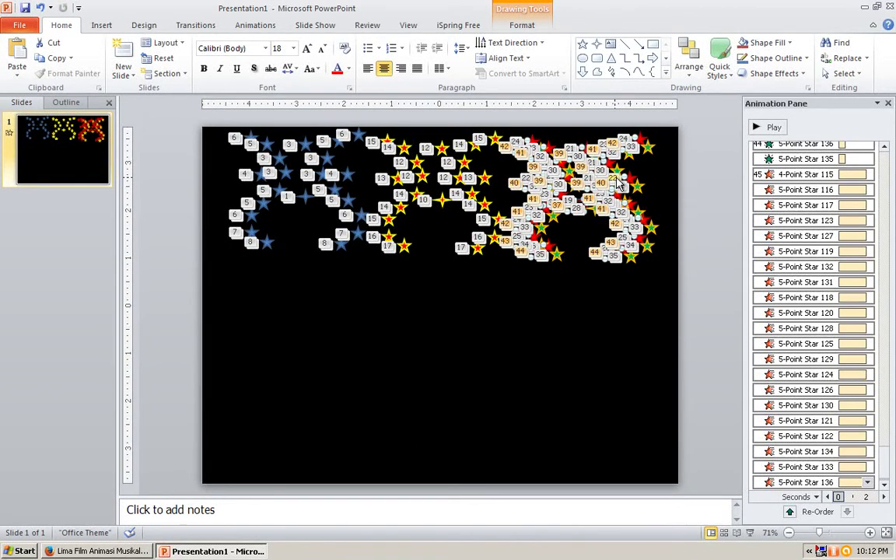
{"action": "right_click", "coordinate": [623, 172]}
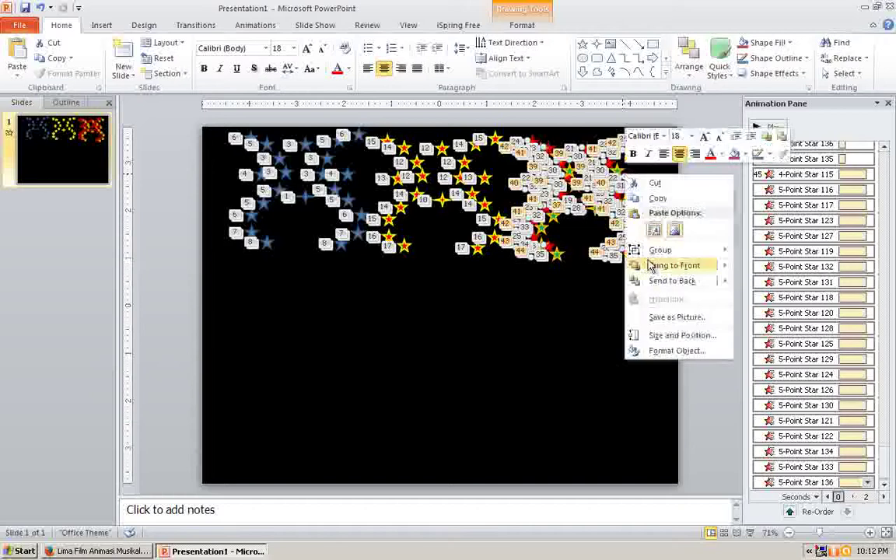
{"action": "left_click", "coordinate": [665, 352]}
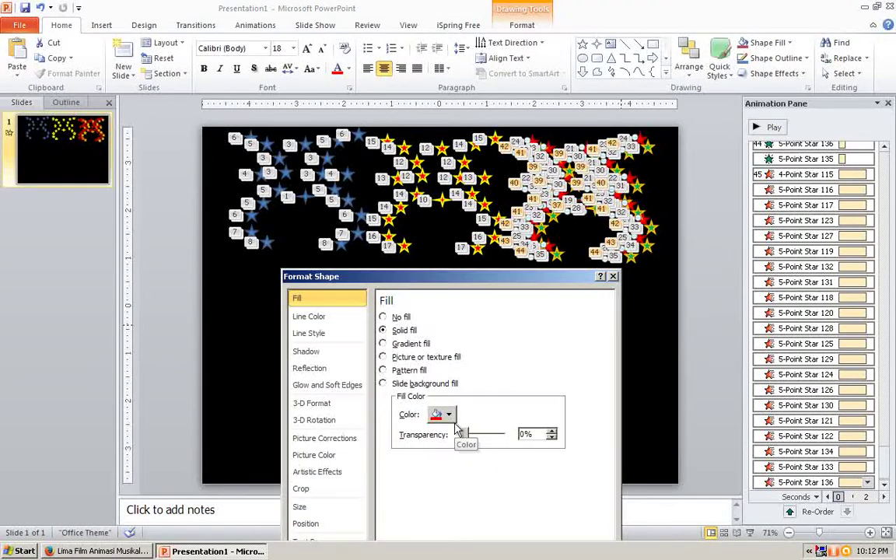
{"action": "left_click", "coordinate": [450, 416]}
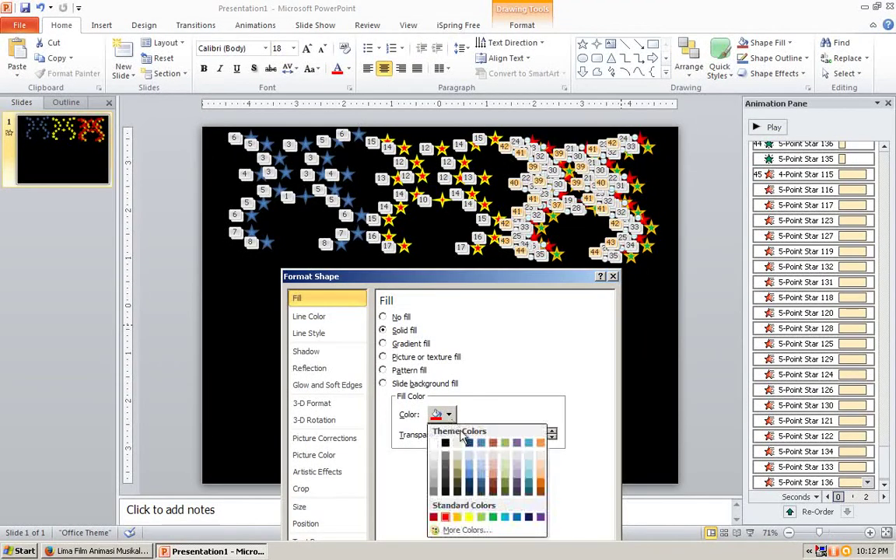
{"action": "left_click", "coordinate": [530, 489]}
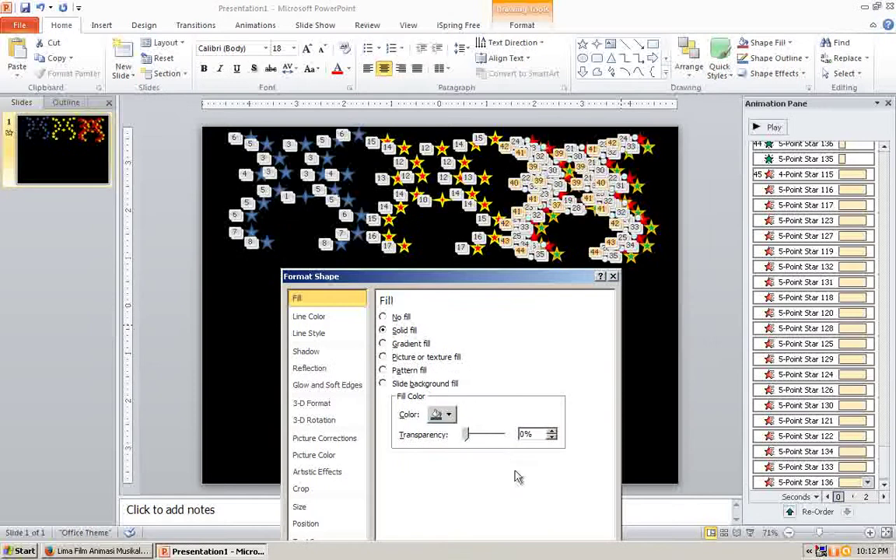
{"action": "left_click", "coordinate": [308, 316]}
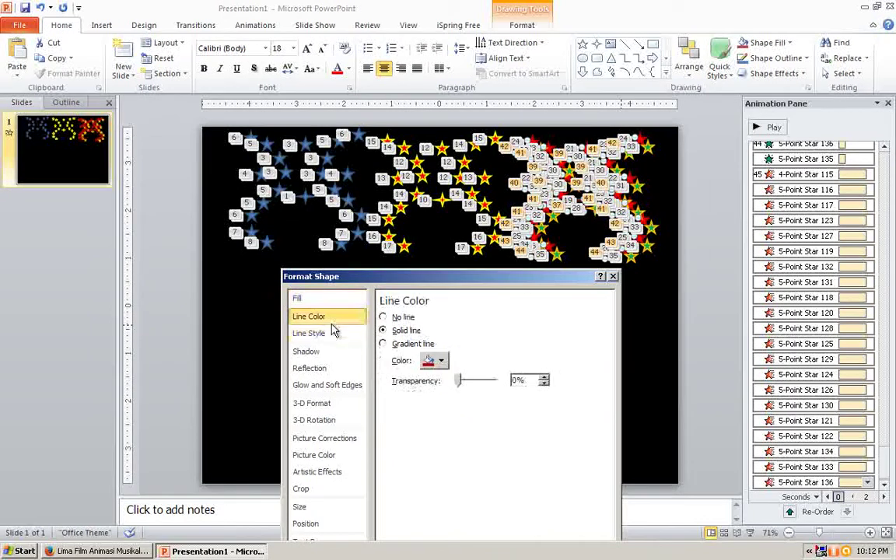
{"action": "left_click", "coordinate": [440, 361]}
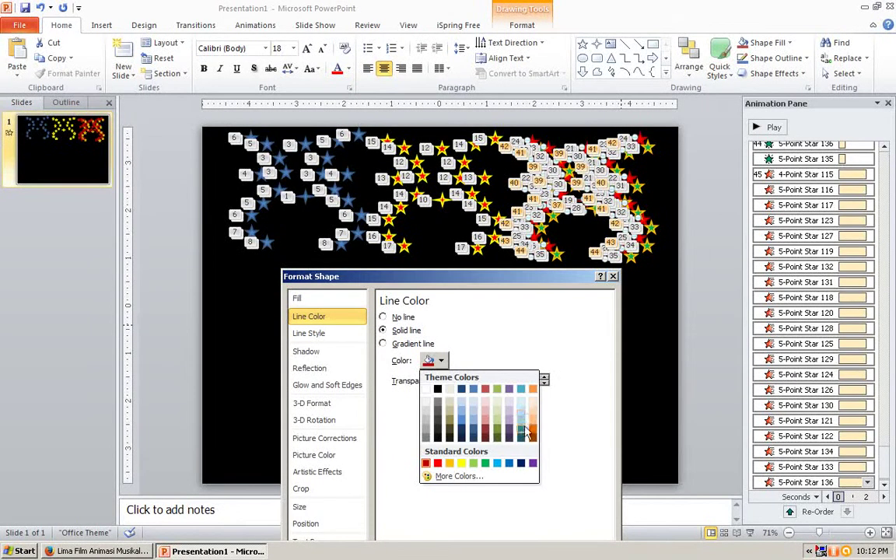
{"action": "left_click", "coordinate": [533, 464]}
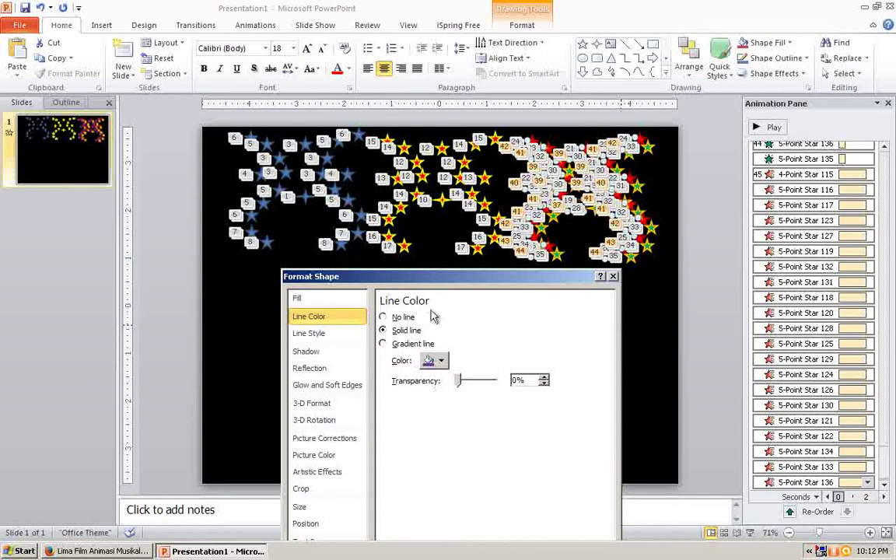
{"action": "left_click", "coordinate": [613, 277]}
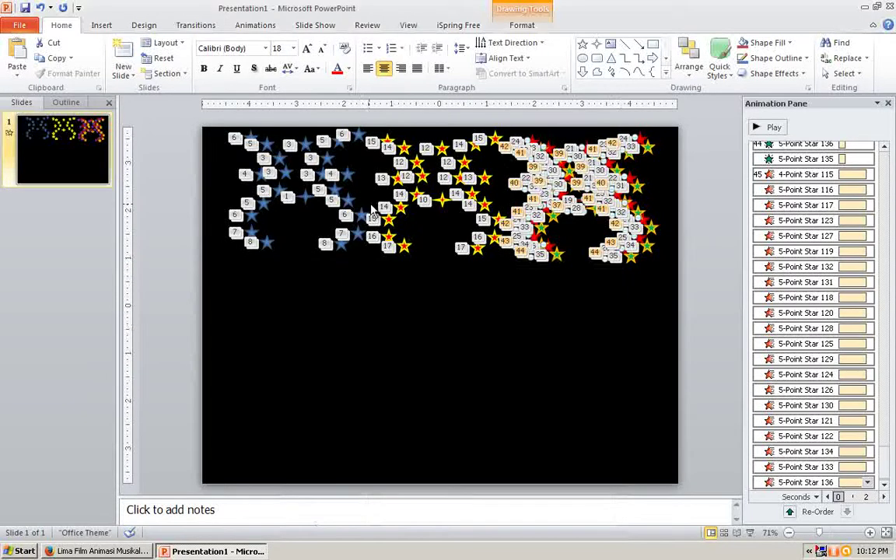